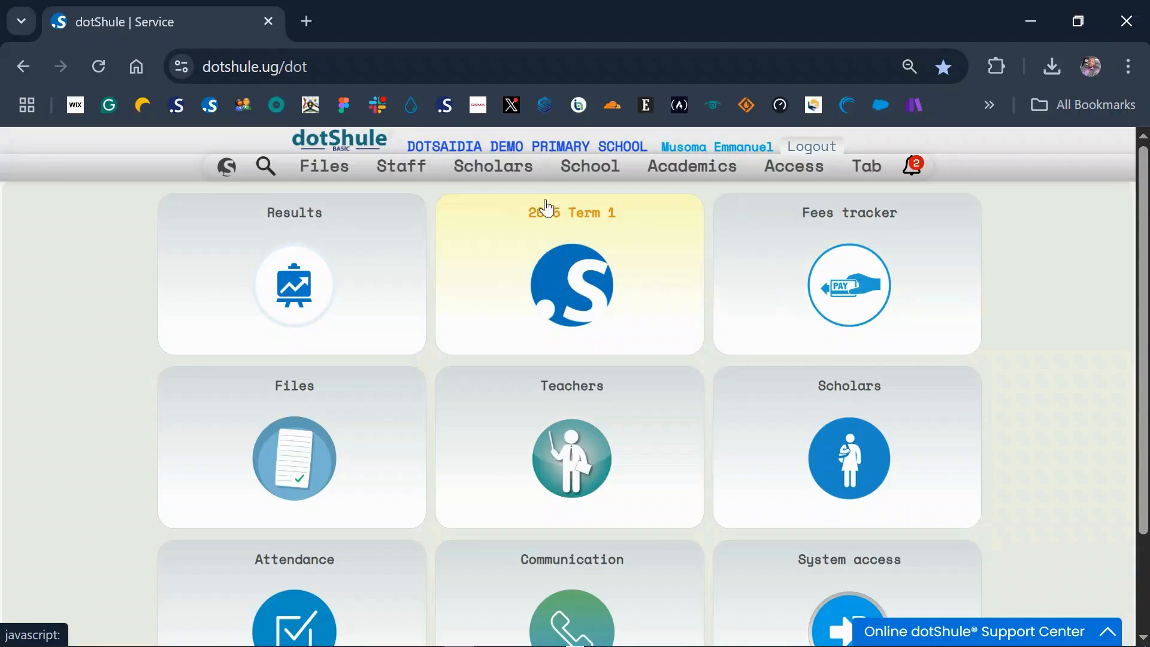
# - Open the update feature for adding scholars by Excel upload and download its Excel data template
pyautogui.moveTo(226, 168)
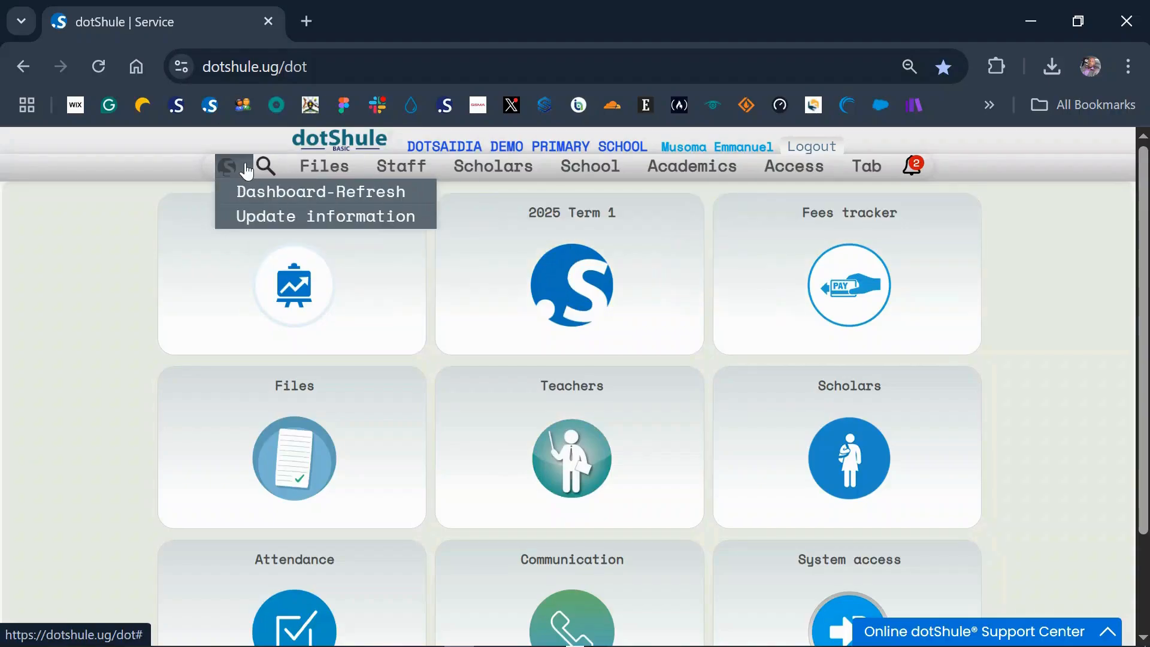
pyautogui.click(233, 220)
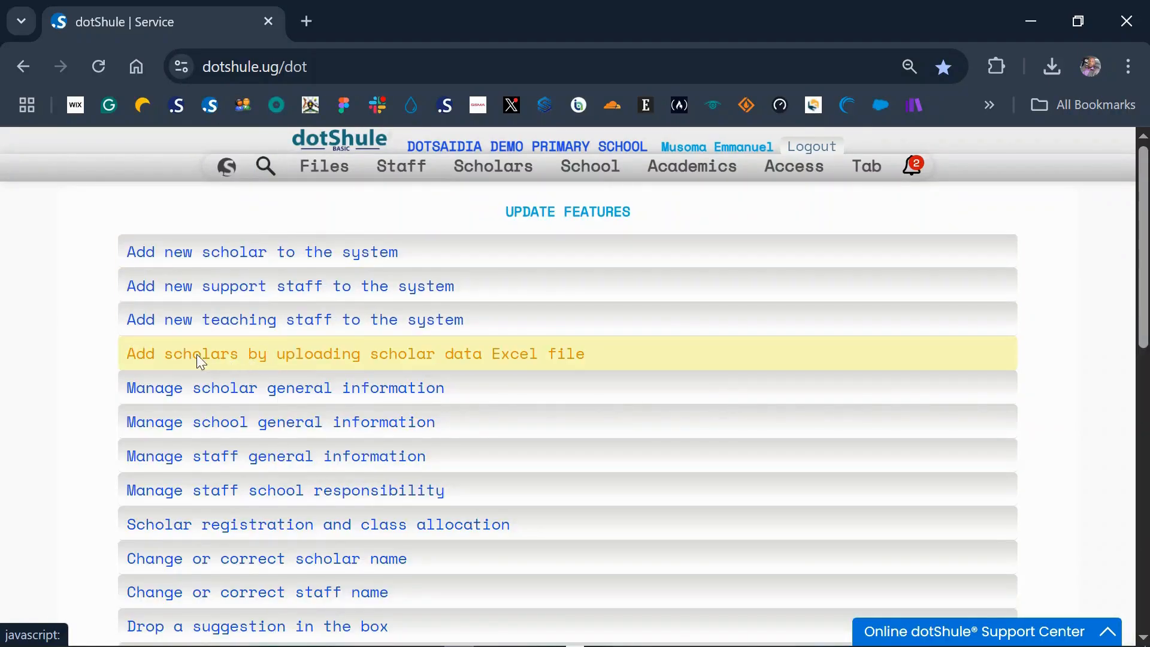
pyautogui.click(465, 354)
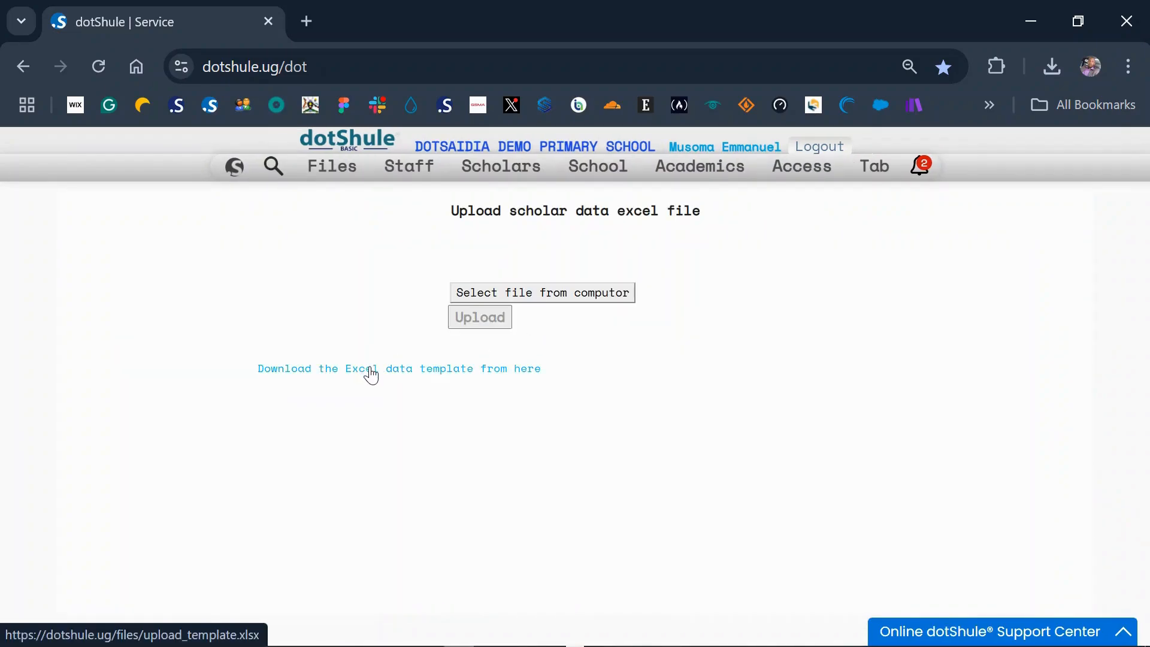
pyautogui.scroll(3, 512, 370)
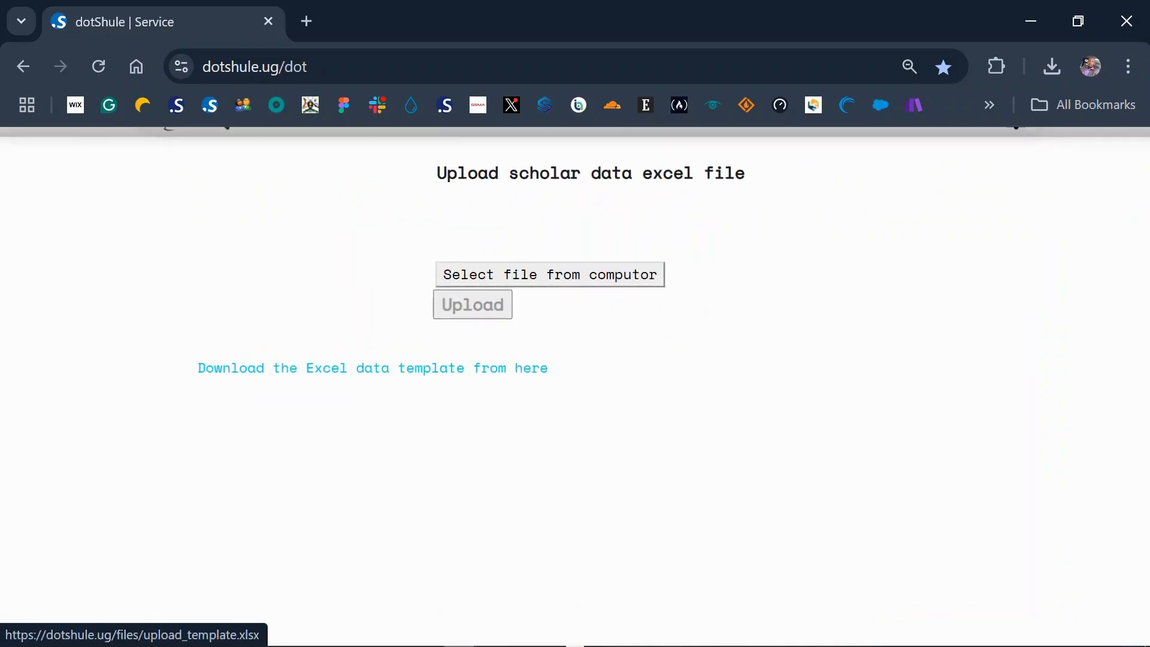
pyautogui.click(309, 377)
pyautogui.scroll(1, 310, 377)
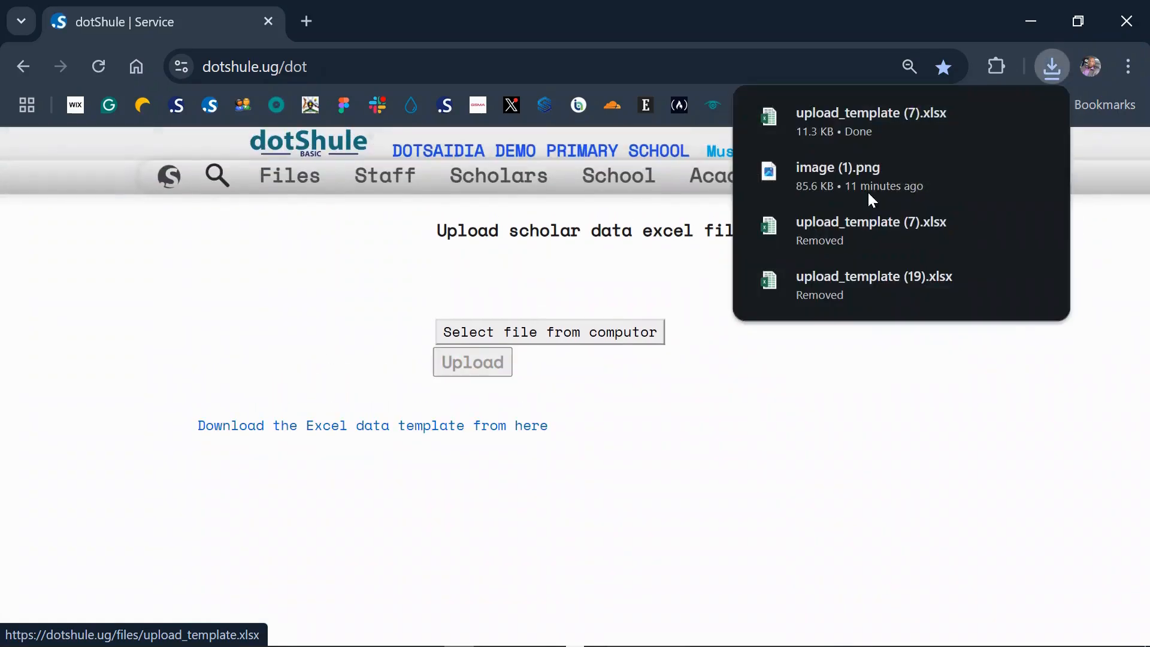
# - Open the downloaded upload_template (8).xlsx and enable editing in it
pyautogui.click(1053, 64)
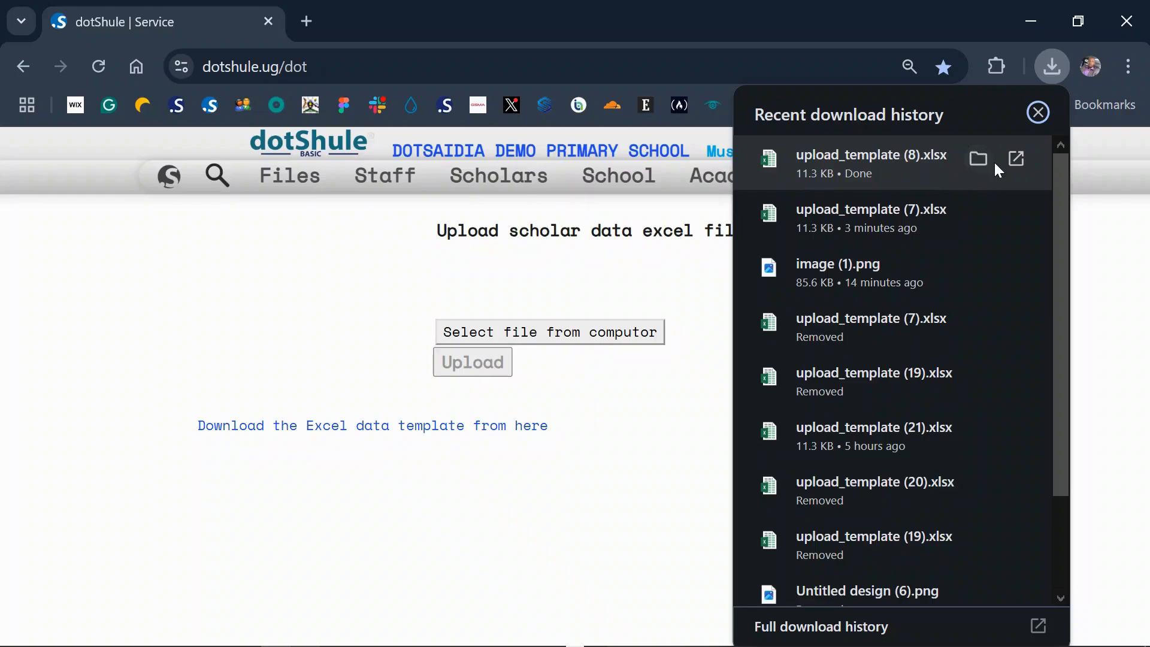
pyautogui.click(872, 155)
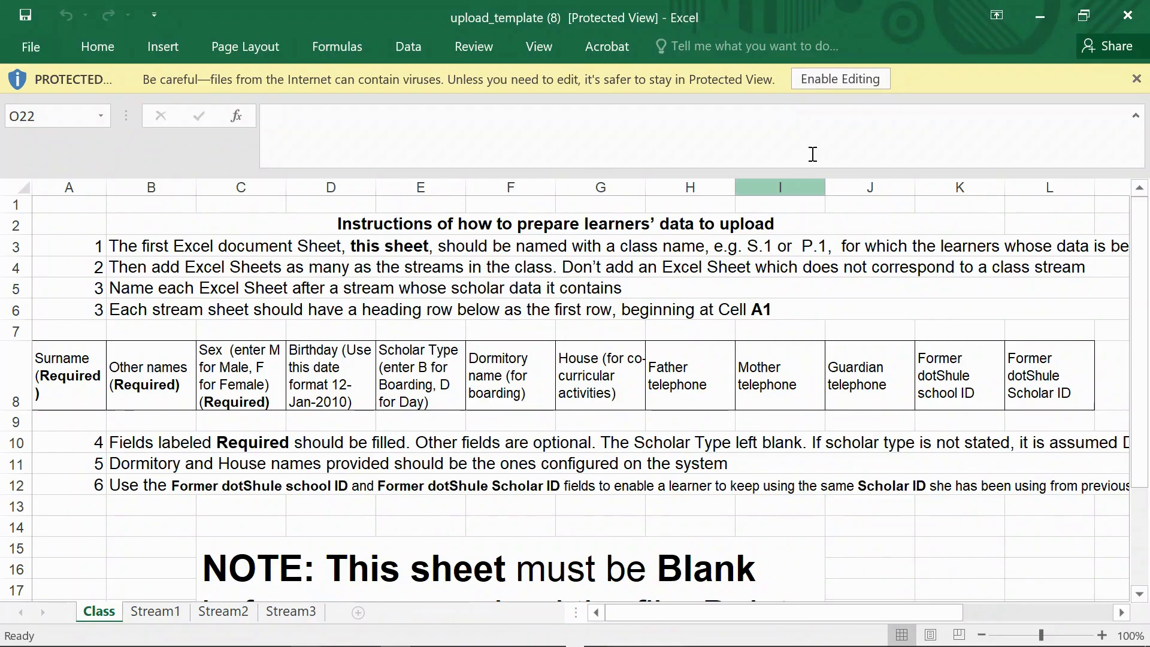
pyautogui.click(827, 77)
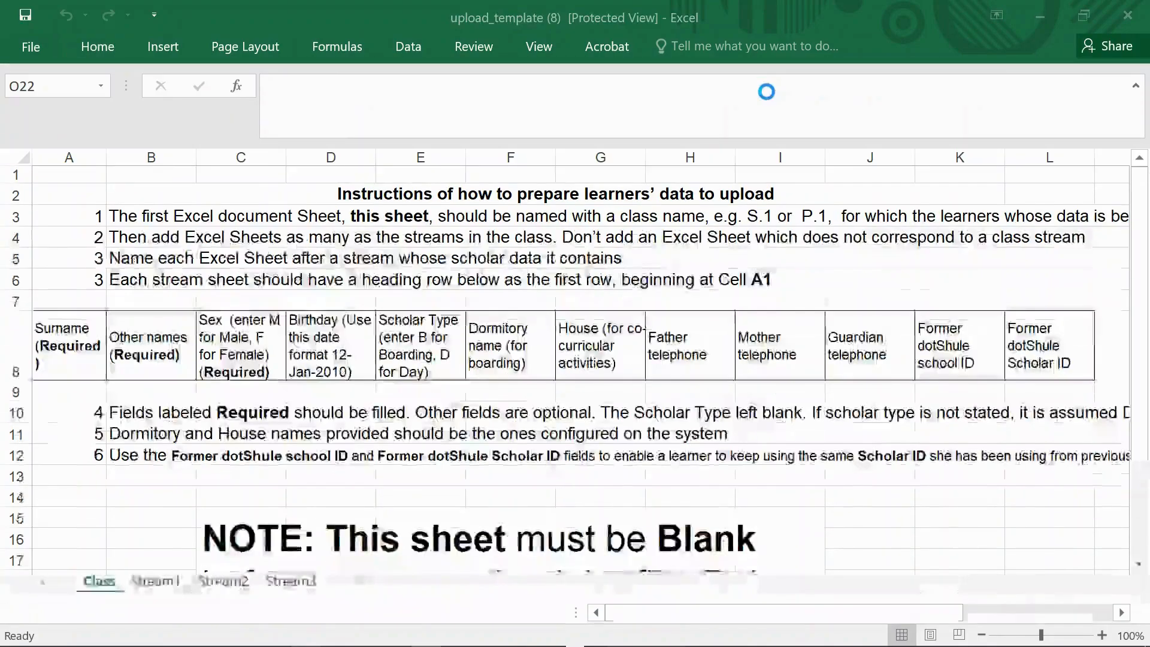
# - Review the data preparation instructions on the Class sheet and the column headings on the Stream1, Stream2 and Stream3 sheets
pyautogui.scroll(-1, 572, 315)
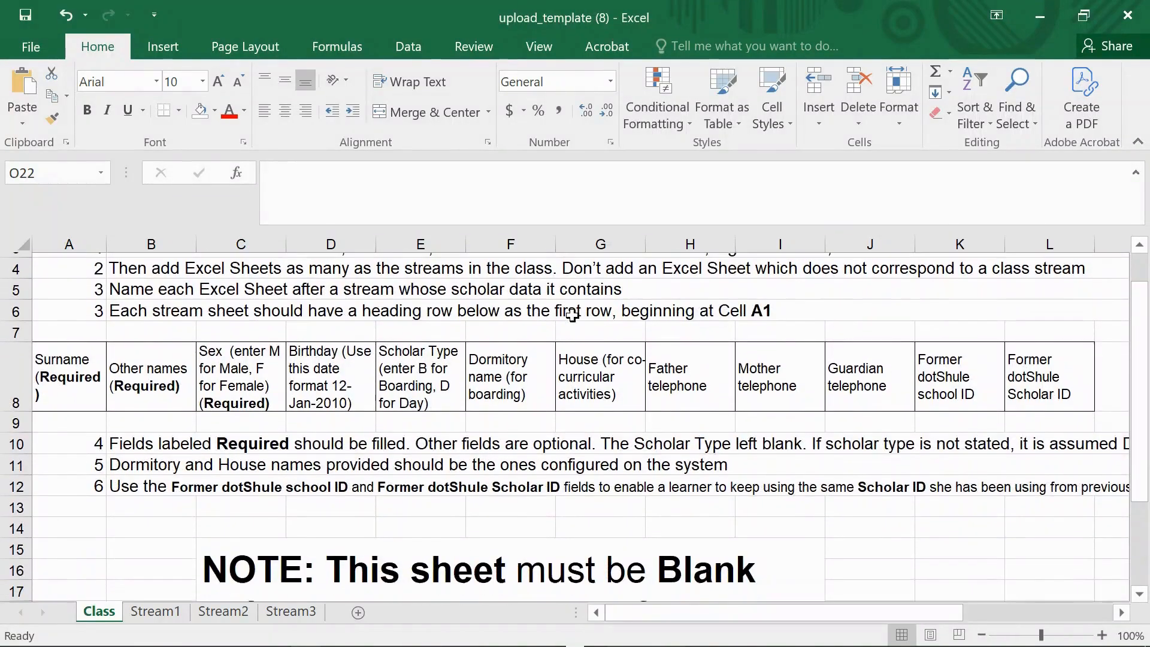
pyautogui.scroll(1, 509, 347)
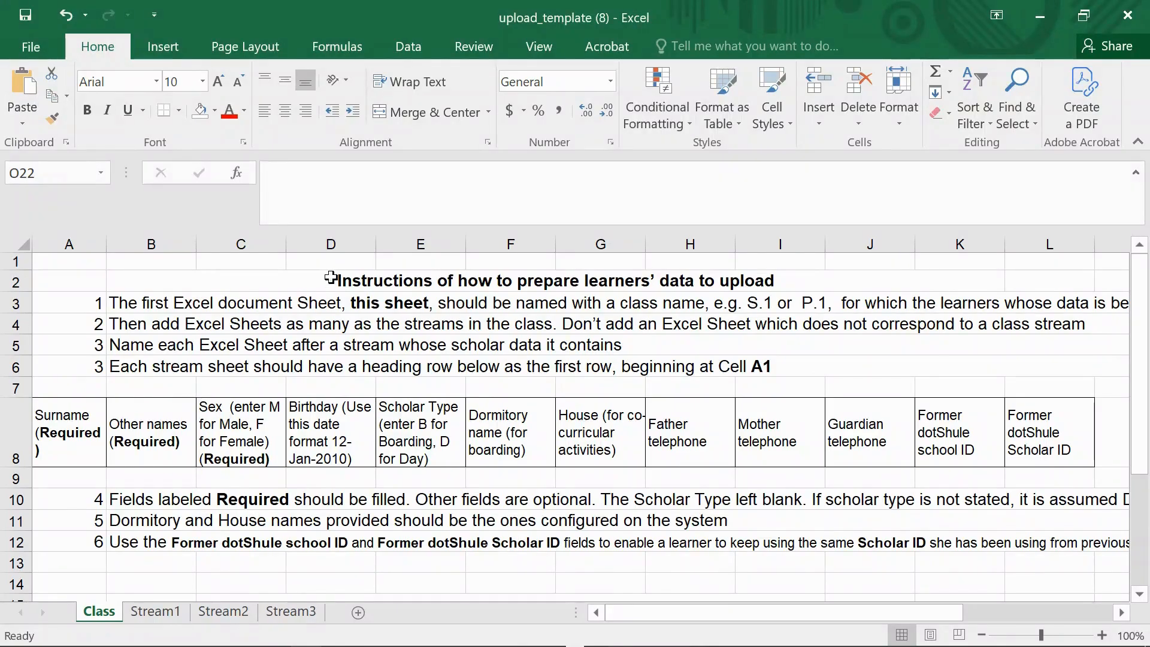
pyautogui.scroll(1, 399, 280)
pyautogui.scroll(-3, 399, 280)
pyautogui.scroll(2, 399, 281)
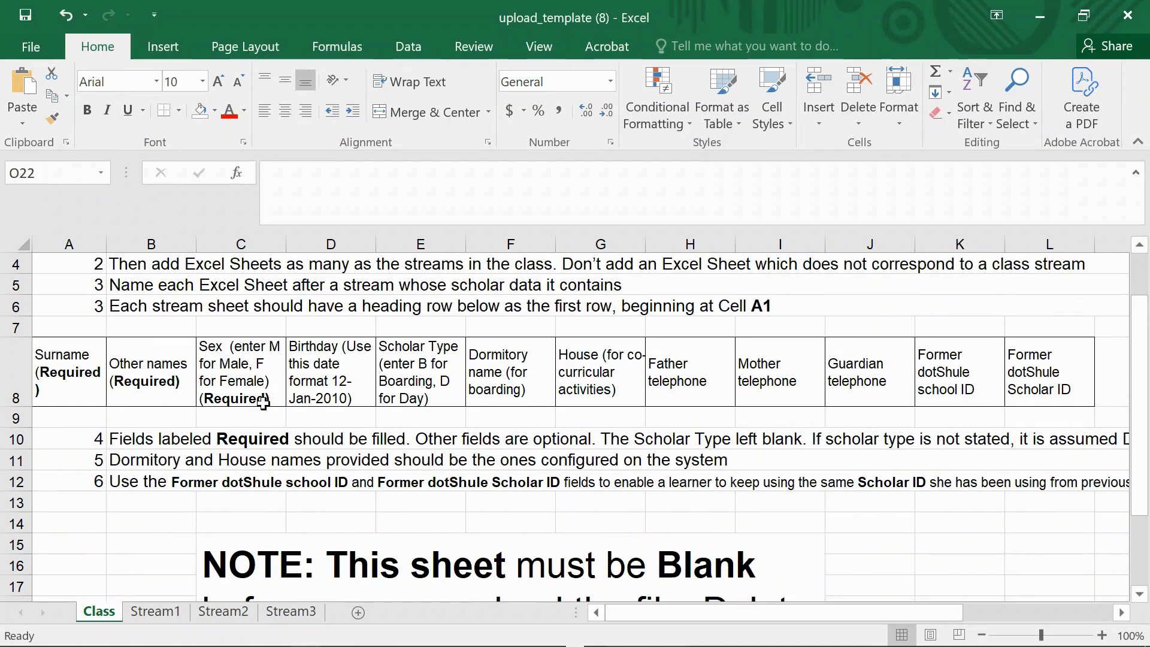
pyautogui.click(154, 611)
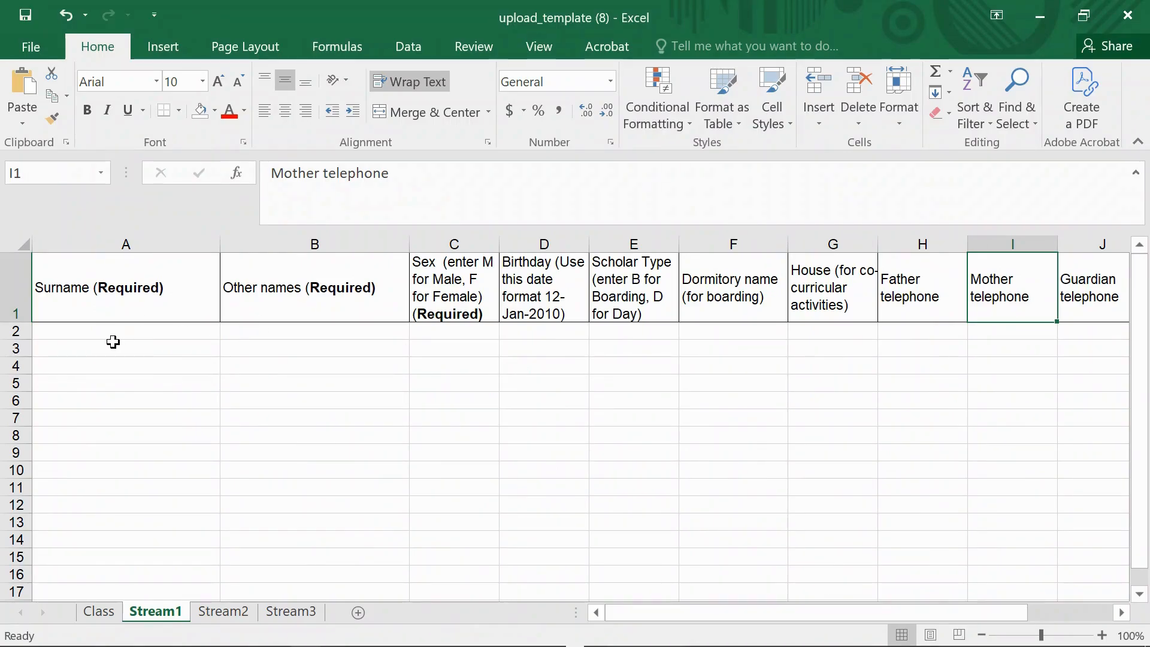
pyautogui.click(224, 613)
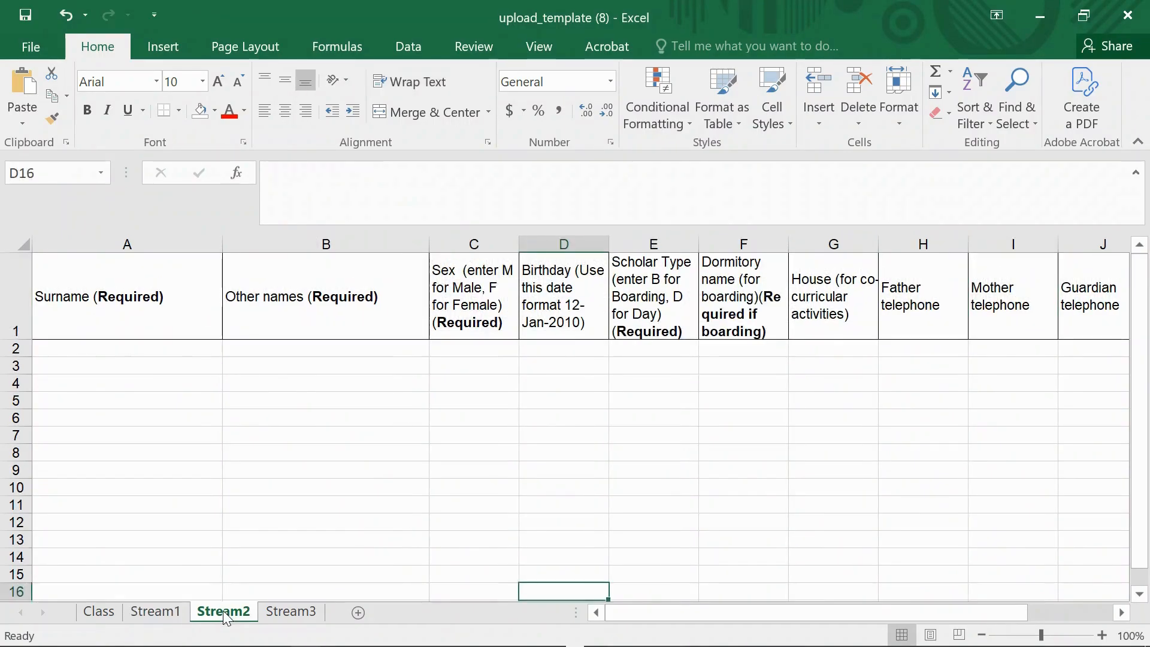
pyautogui.click(285, 613)
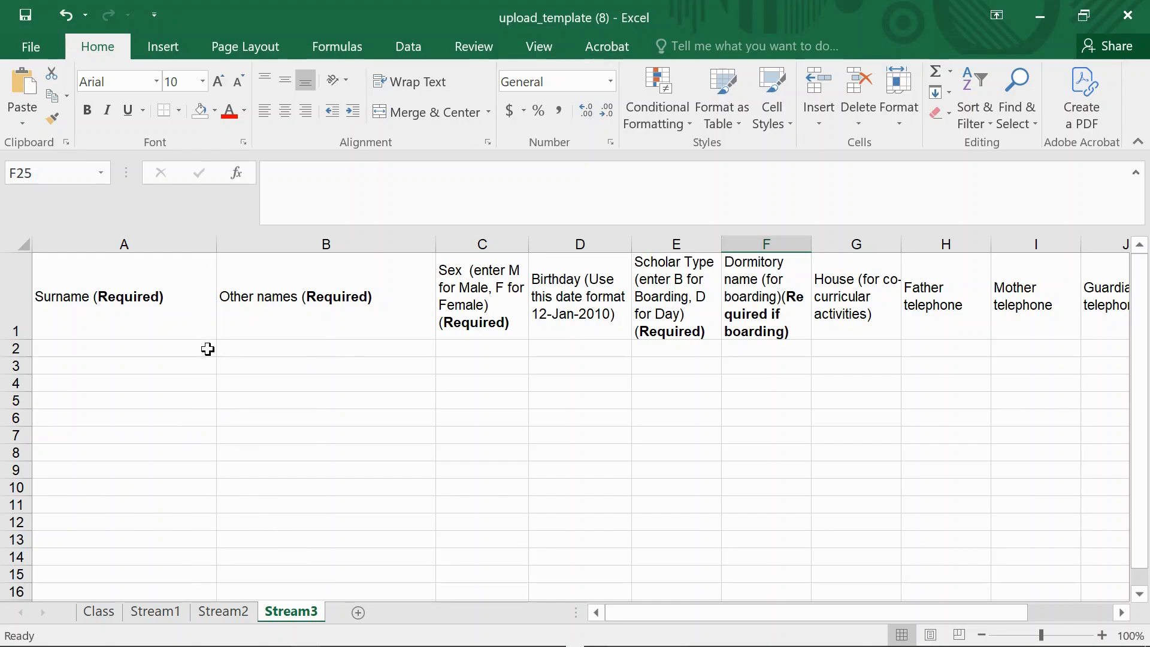
# - Start saving a copy of the template and choose the Dotsaidia demo school primary school folder in Downloads as its location
pyautogui.click(32, 48)
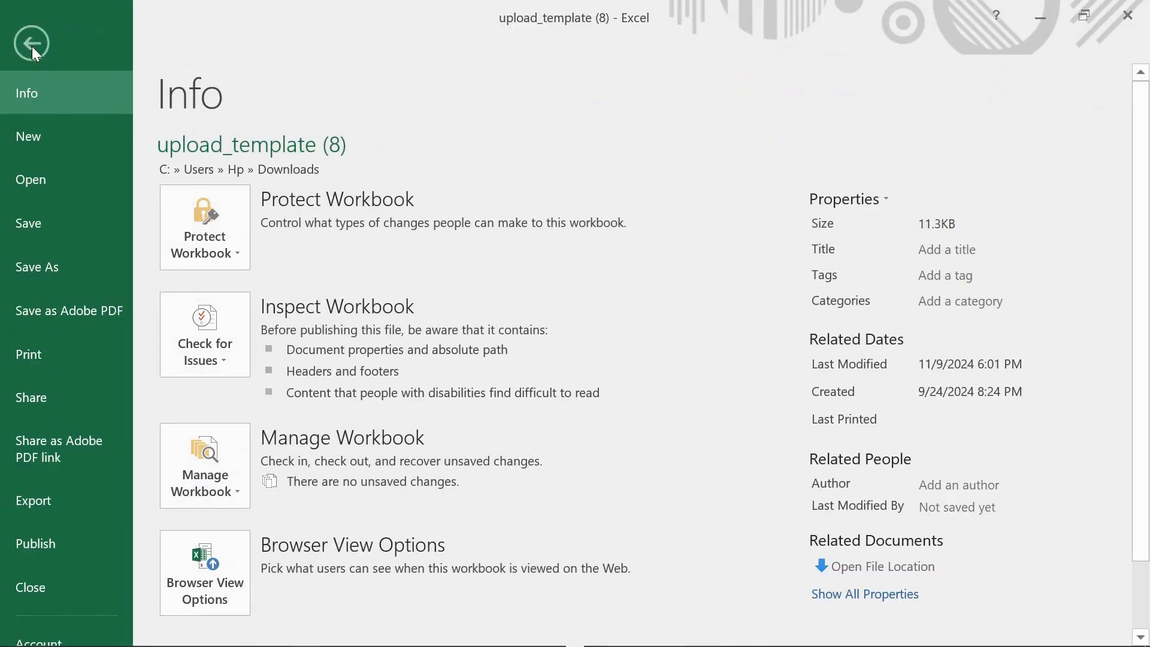
pyautogui.click(31, 46)
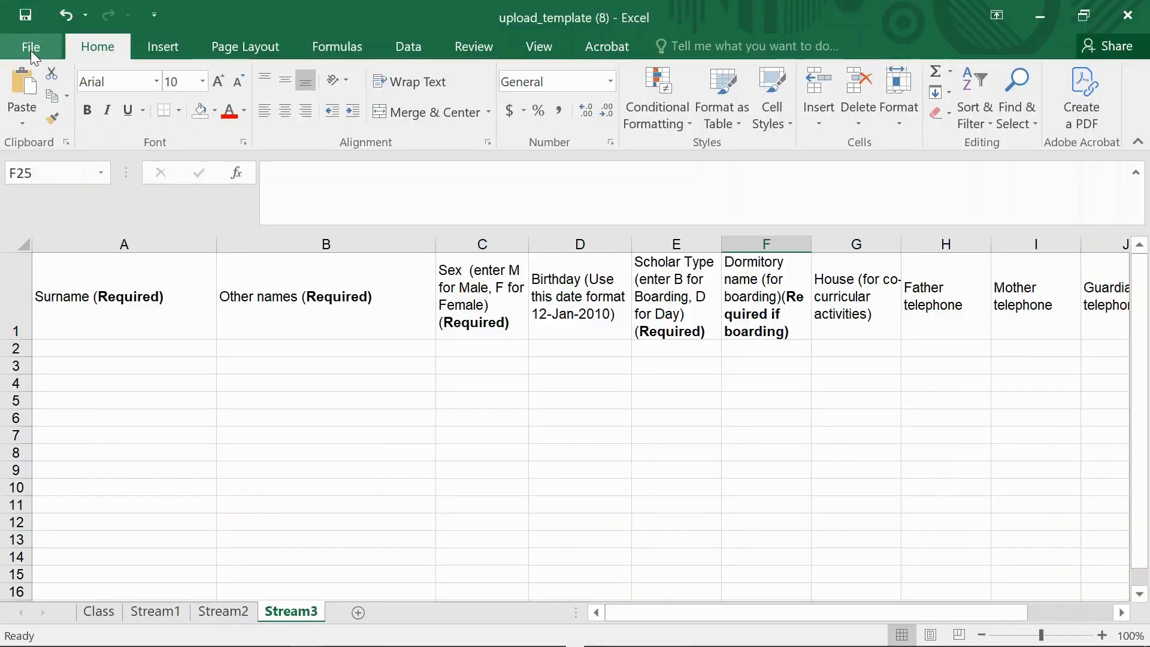
pyautogui.click(30, 49)
pyautogui.click(55, 271)
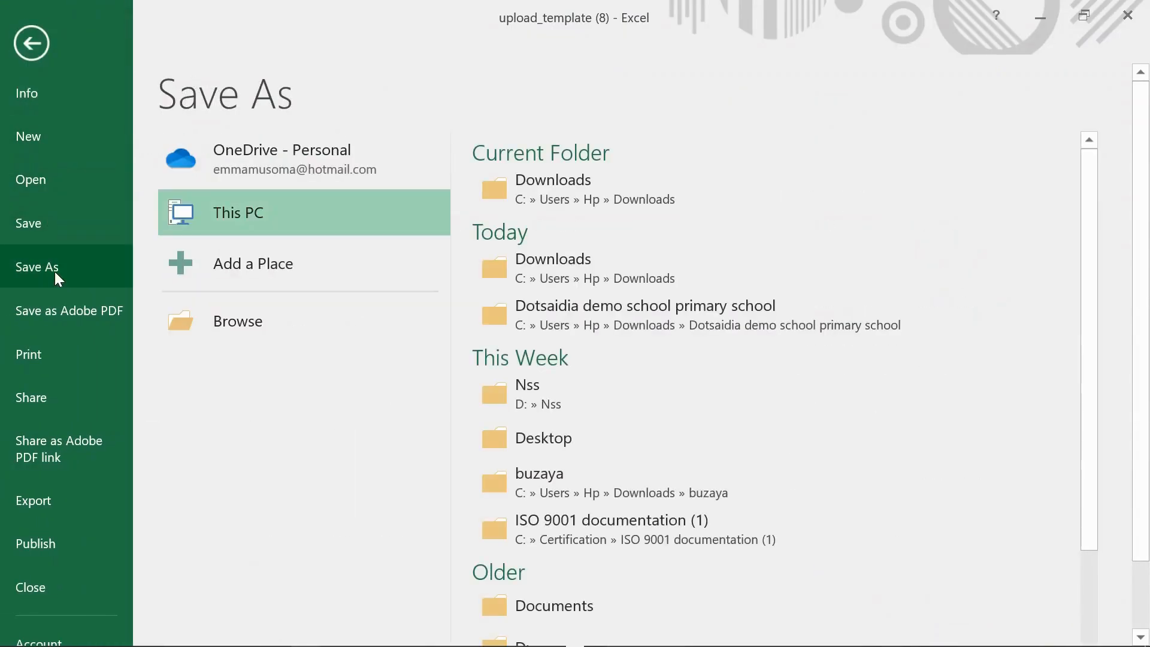
pyautogui.click(534, 194)
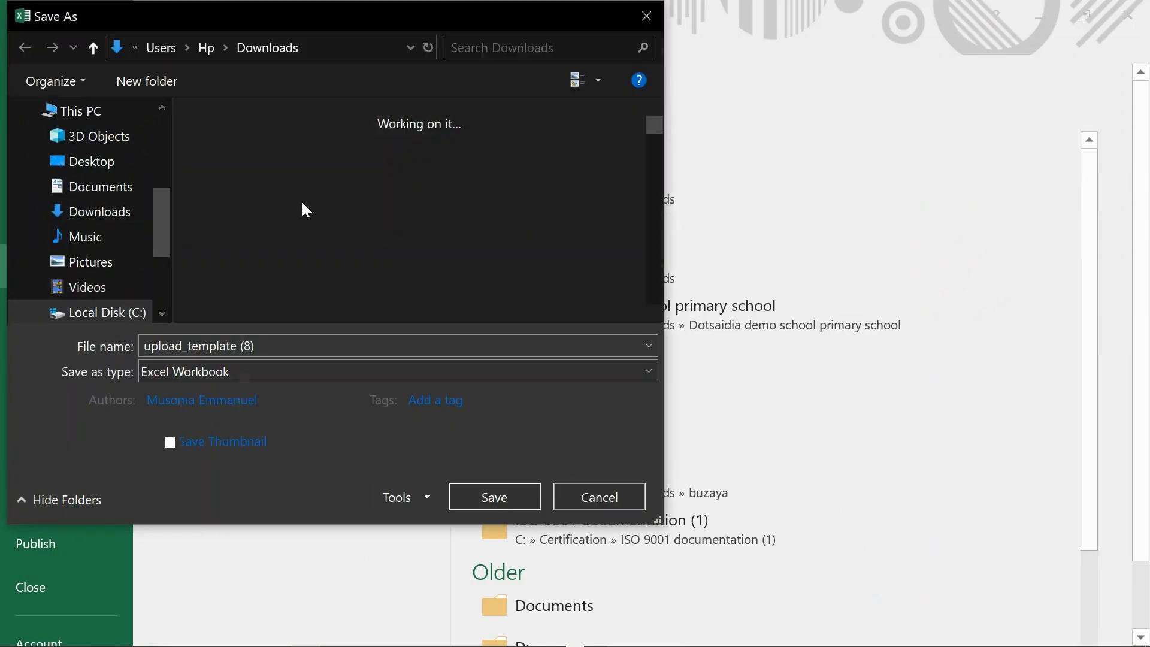
pyautogui.scroll(-5, 294, 236)
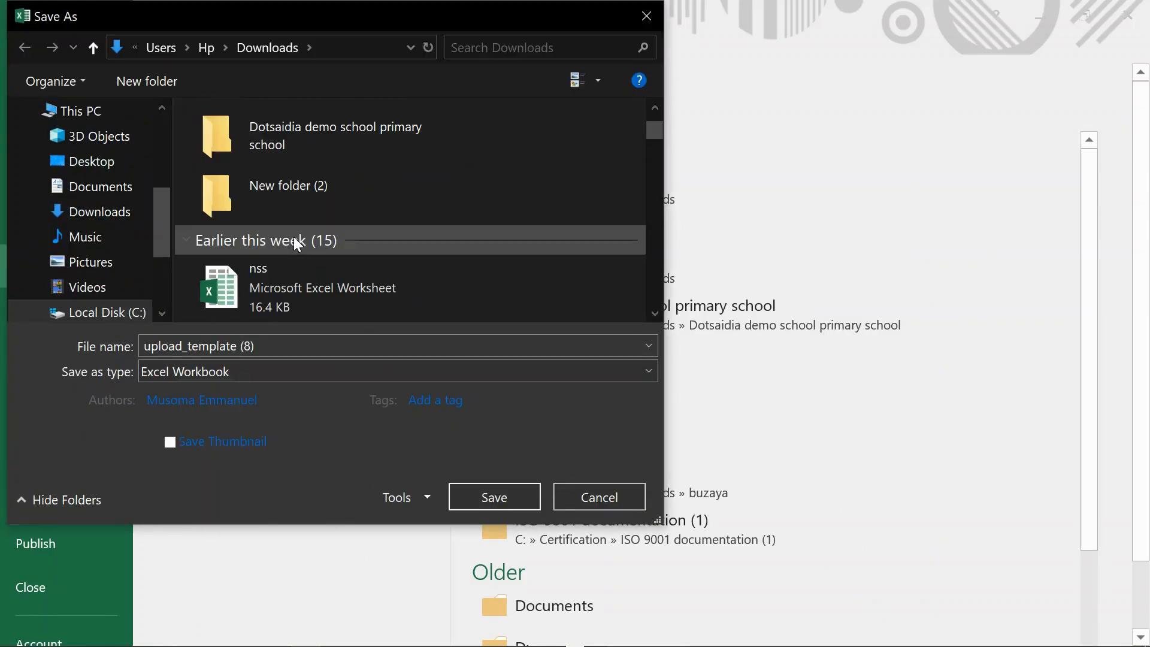
pyautogui.doubleClick(272, 183)
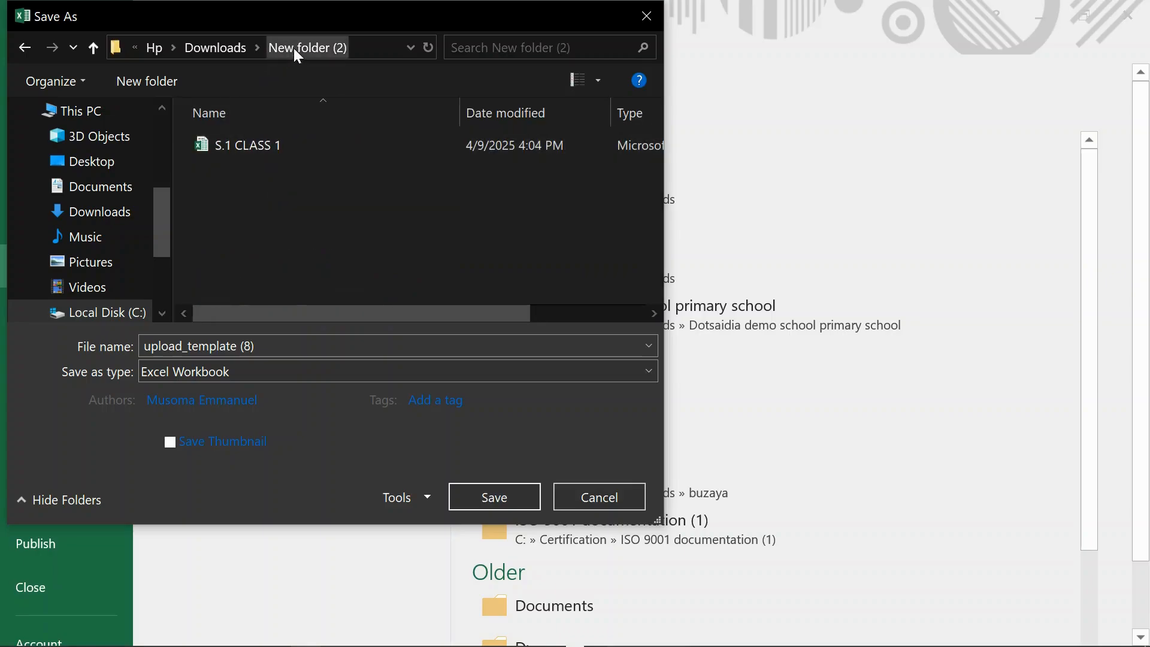
pyautogui.click(221, 49)
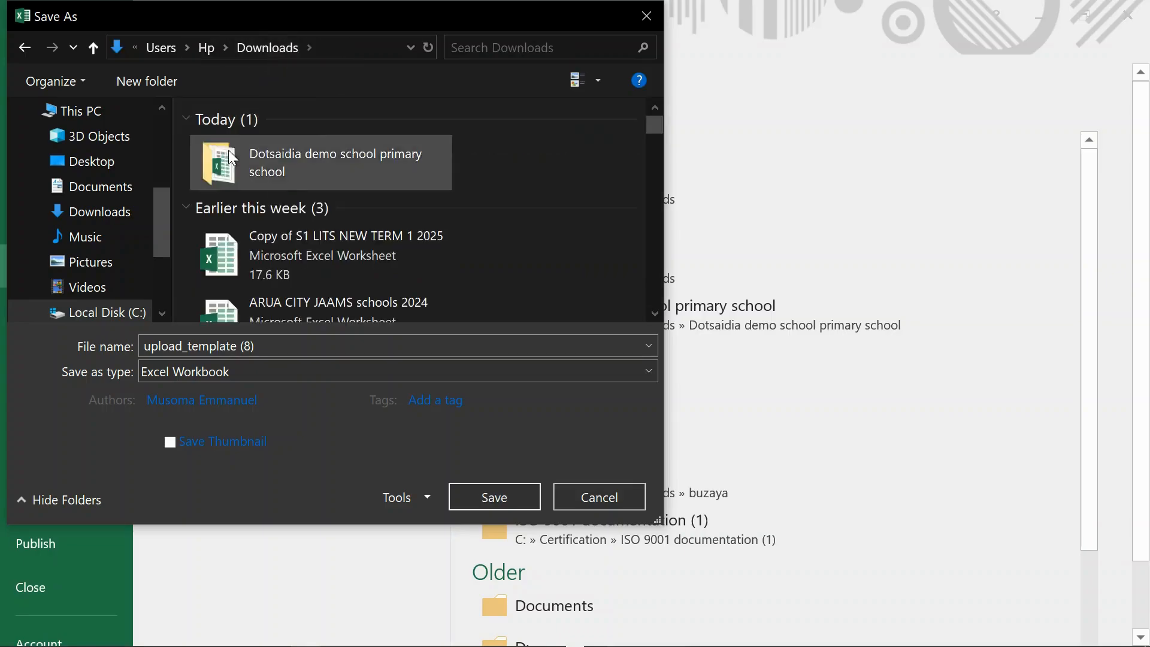
pyautogui.scroll(-1, 290, 243)
pyautogui.scroll(-2, 288, 242)
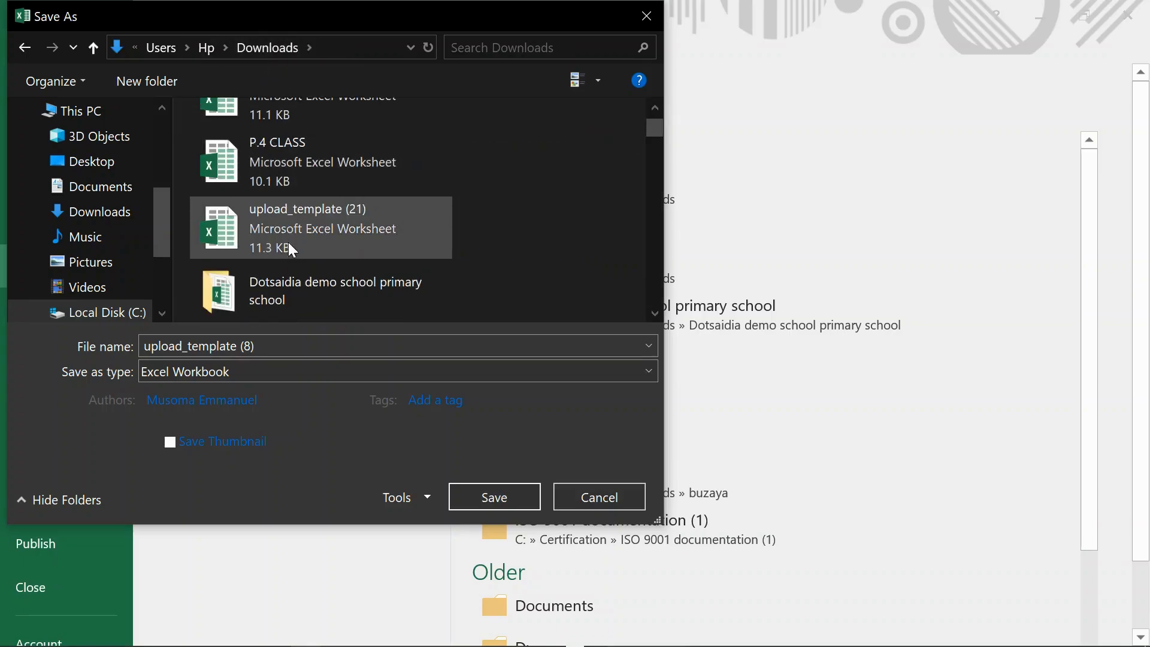
pyautogui.click(291, 269)
pyautogui.doubleClick(291, 268)
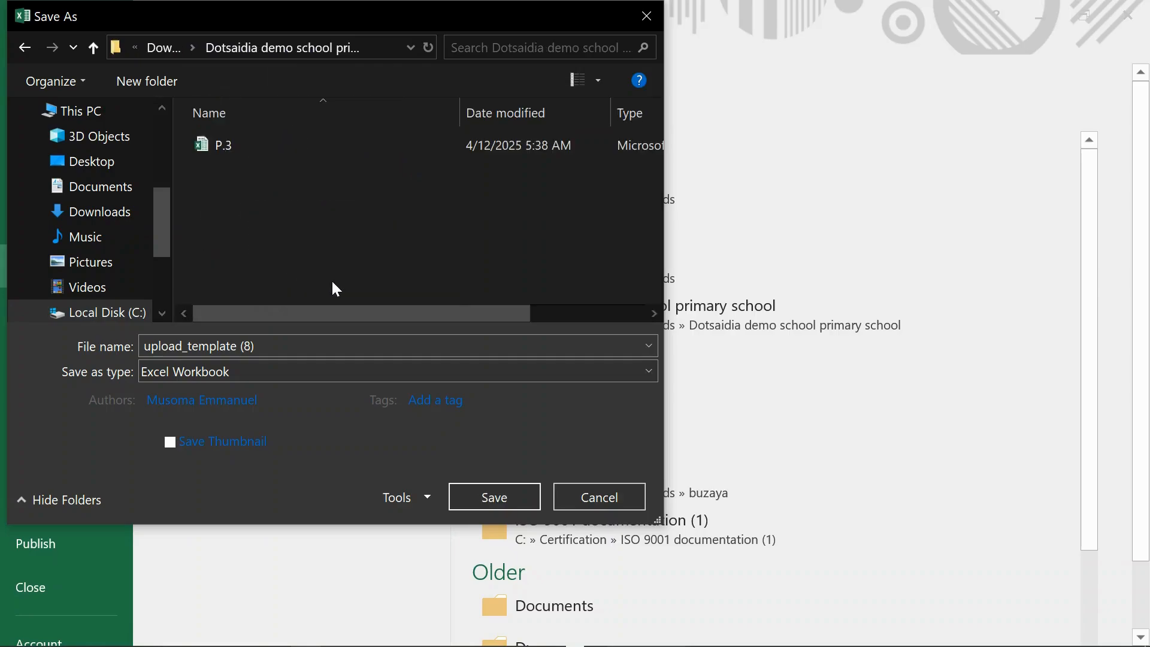
# - Name the template copy P.4 and save it as an Excel Workbook
pyautogui.click(258, 351)
pyautogui.write('P.4')
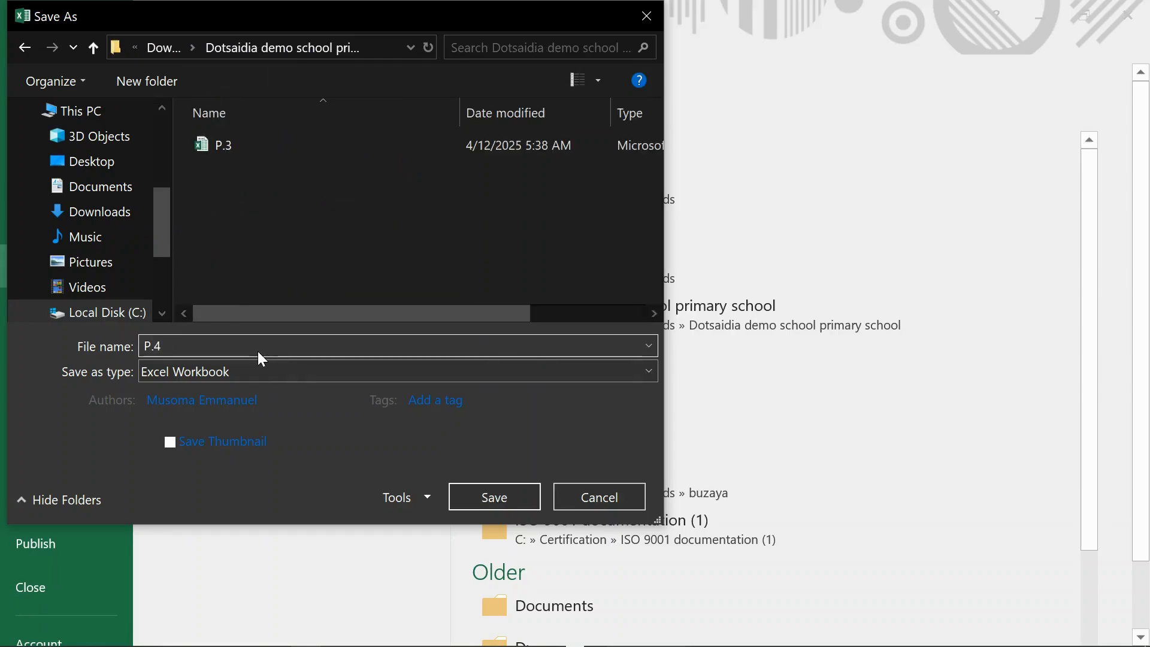
pyautogui.click(516, 502)
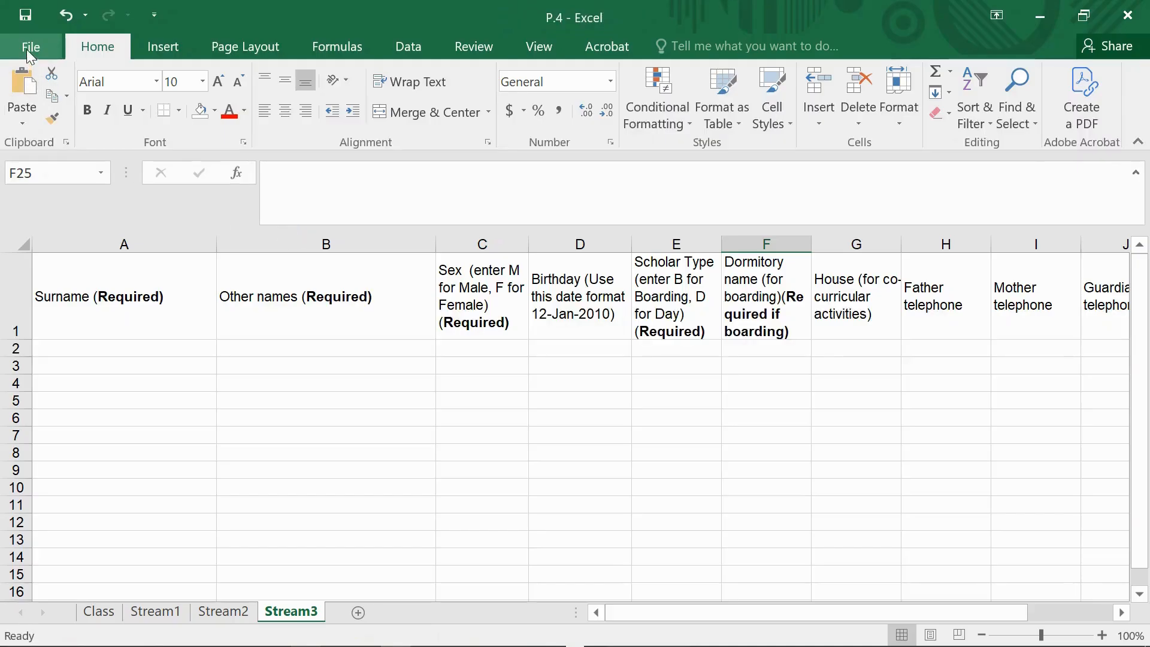
# - Save another copy of the workbook as P.6 in the same Dotsaidia demo school primary school folder
pyautogui.click(26, 48)
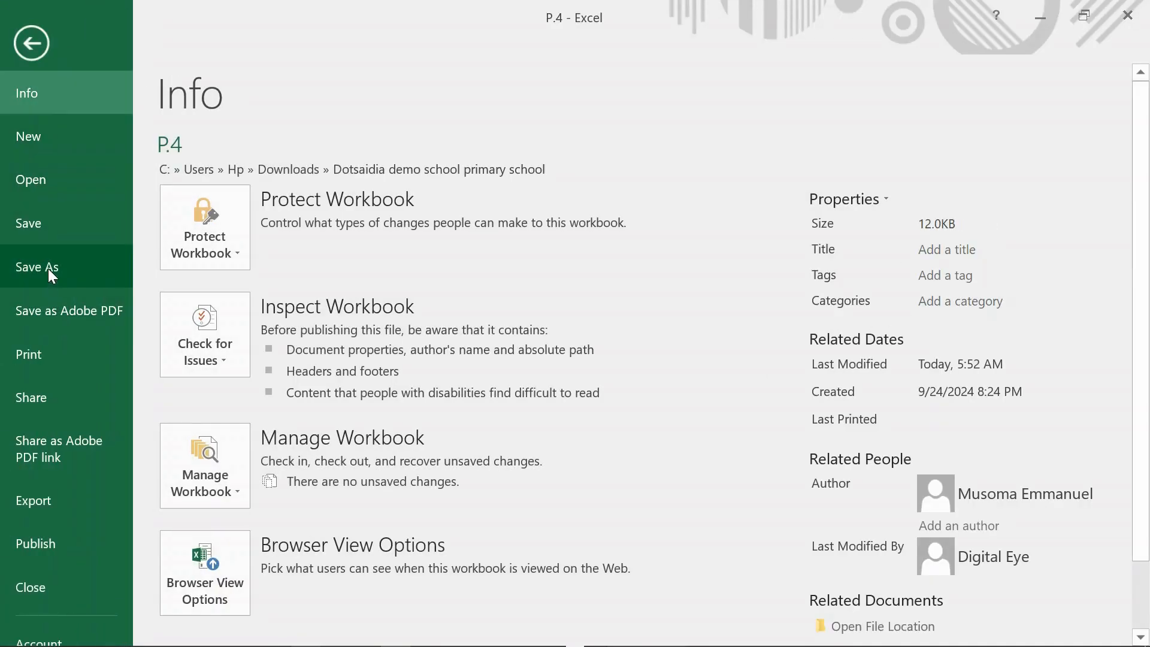
pyautogui.click(48, 268)
pyautogui.click(547, 178)
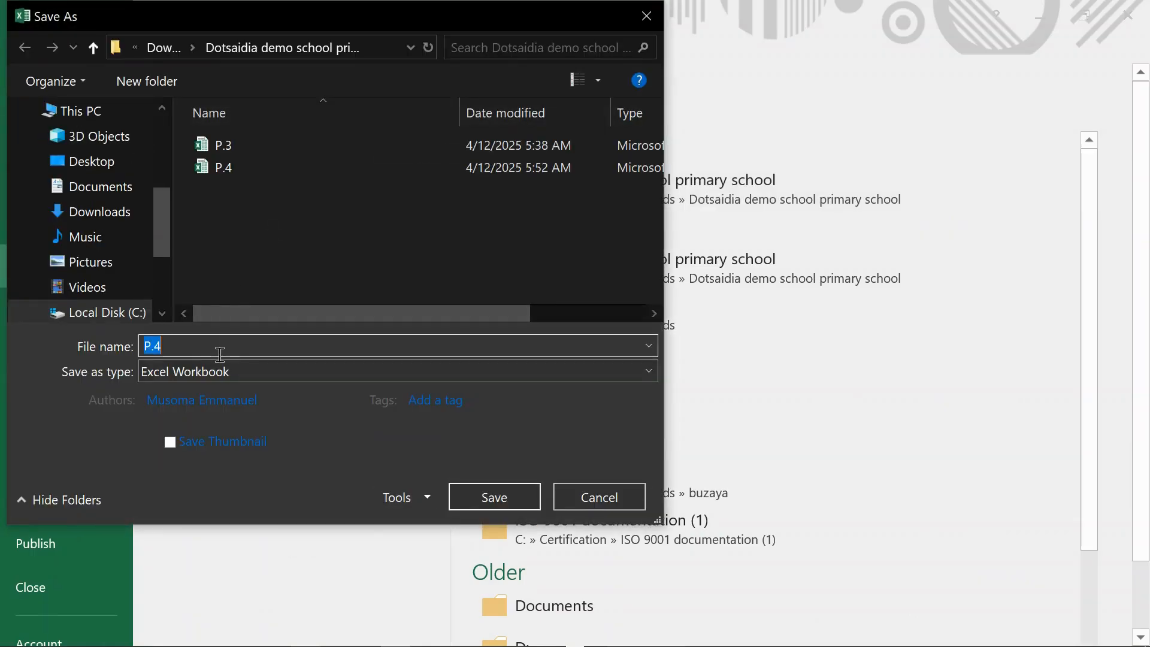
pyautogui.write('P.')
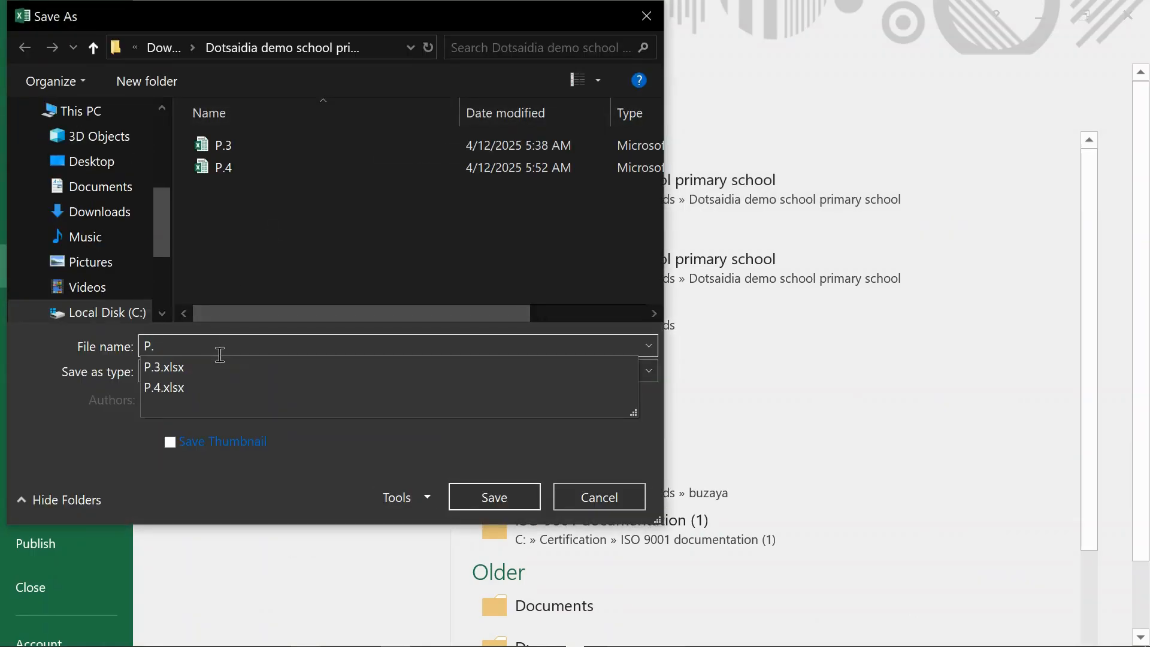
pyautogui.write('6')
pyautogui.click(484, 497)
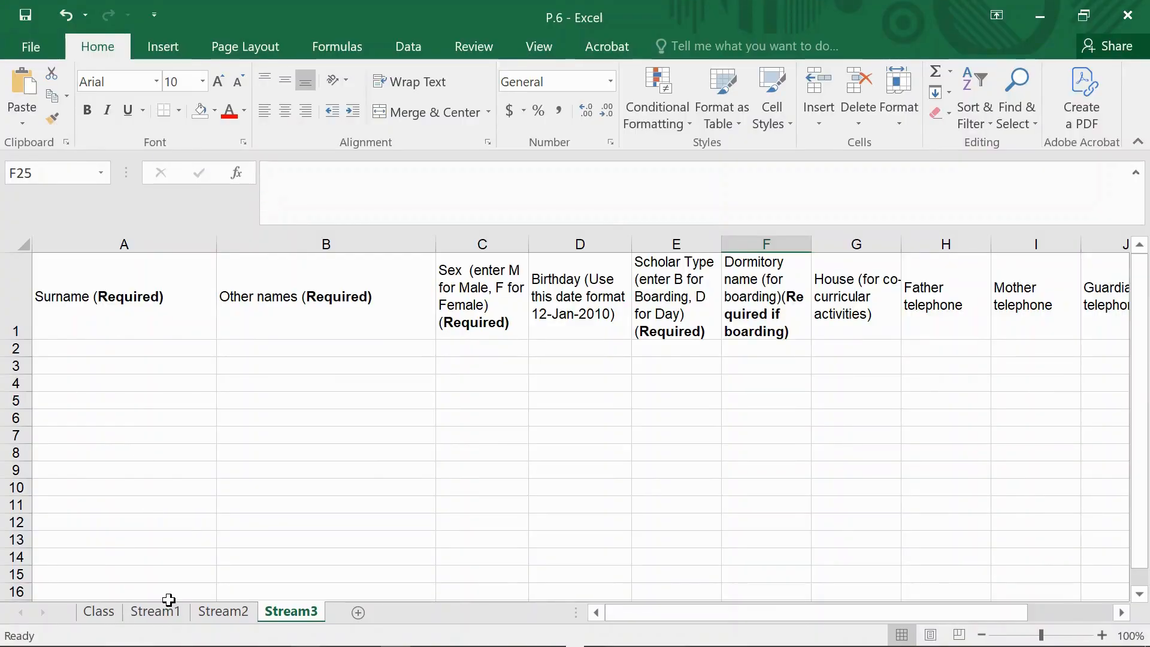
# - Switch to the Sample Data for demonstration workbook and look through its scholar names and sex columns
pyautogui.moveTo(386, 644)
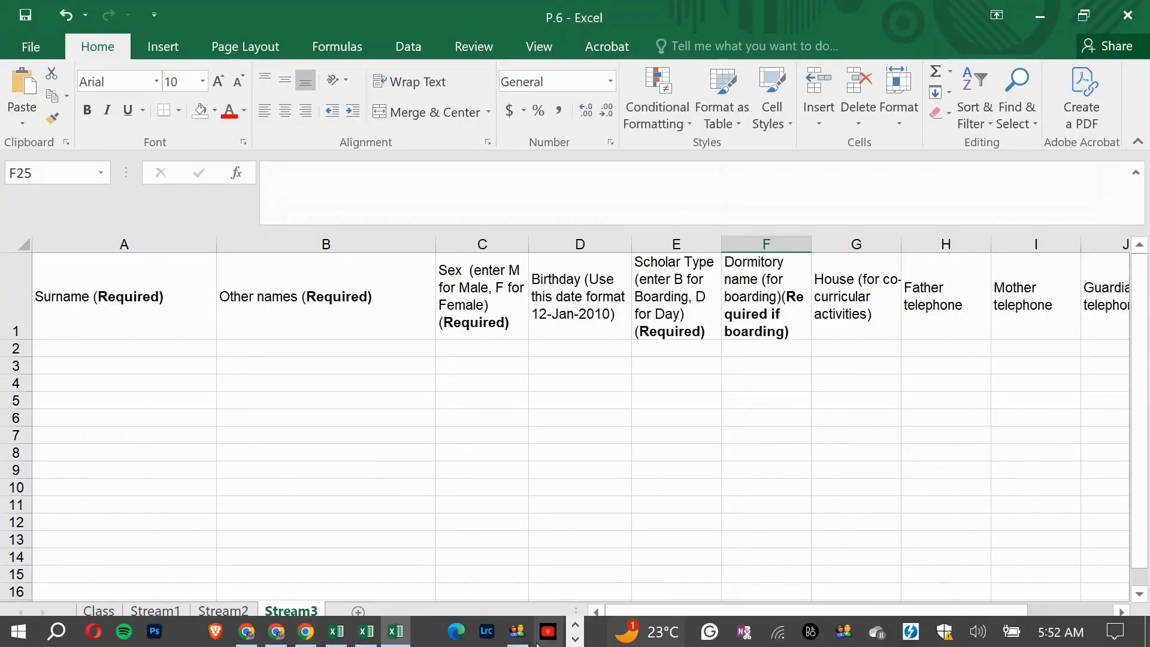
pyautogui.click(366, 636)
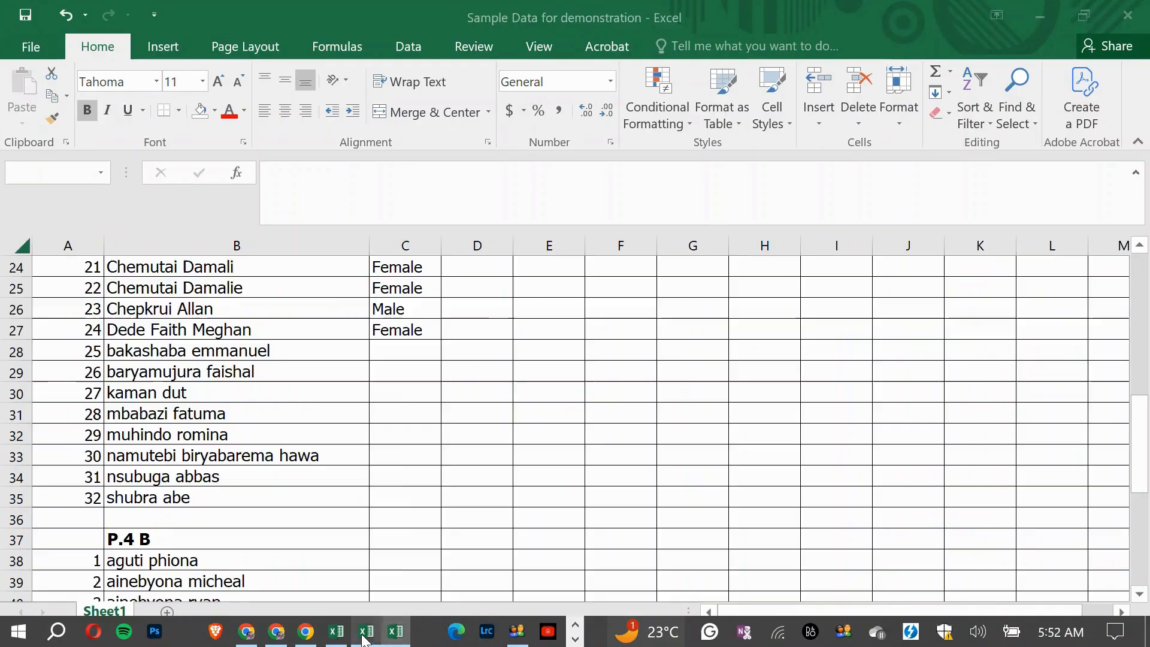
pyautogui.scroll(8, 242, 434)
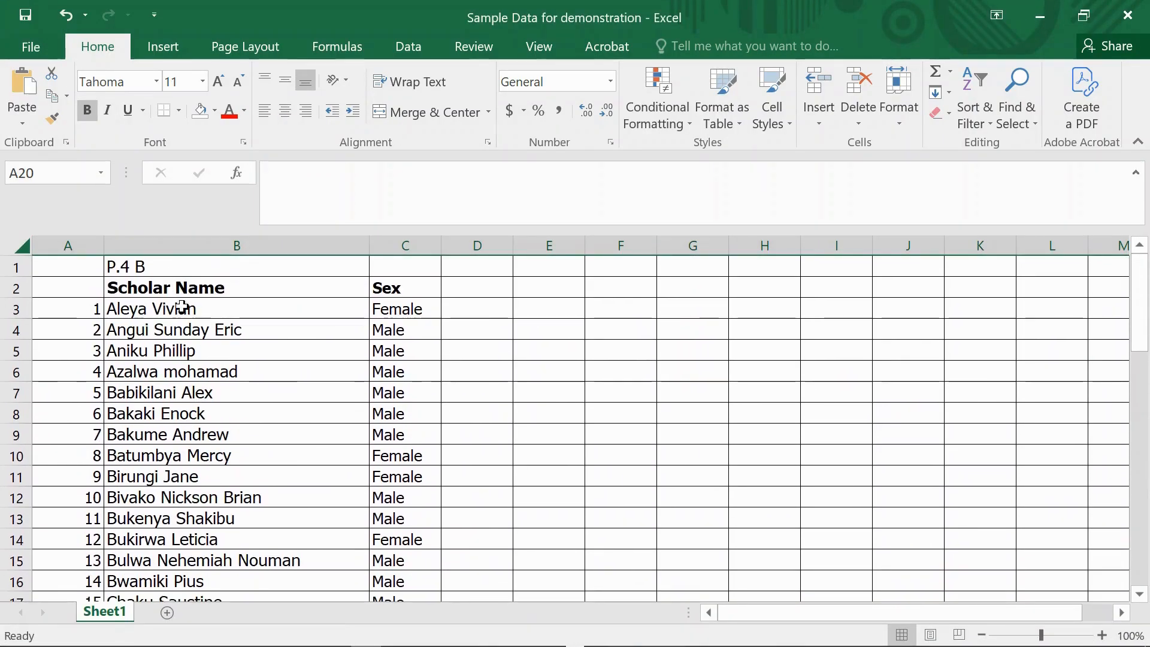
pyautogui.scroll(-6, 218, 532)
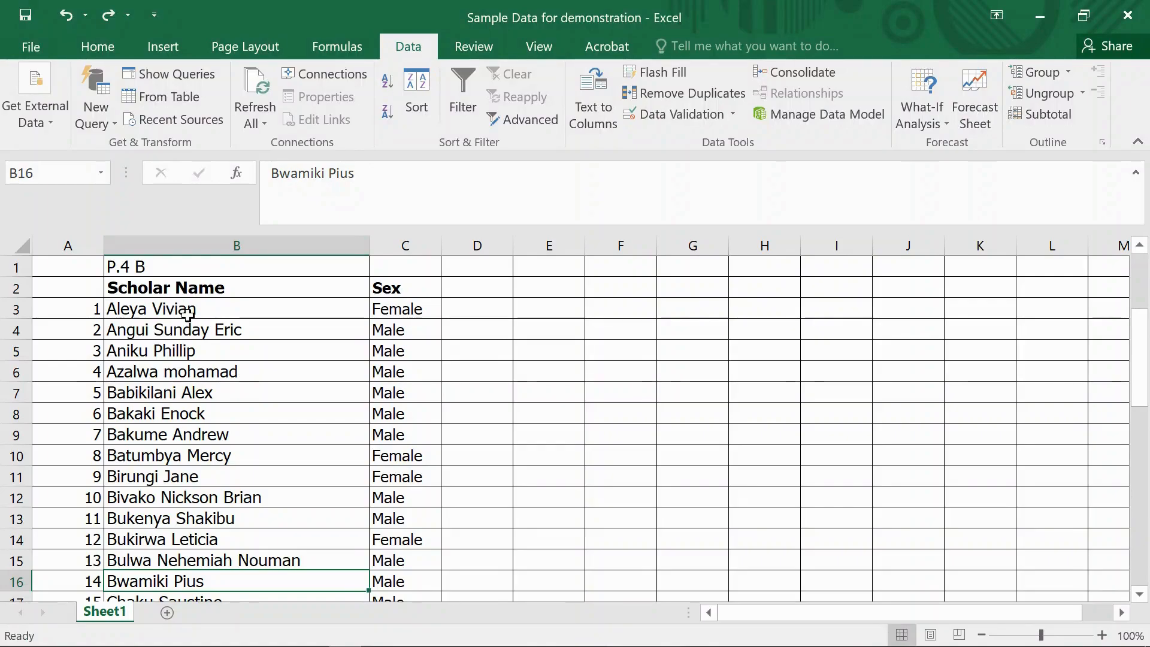
# - Add a new worksheet to the sample data workbook and return to Sheet1 with the scholar name column selected
pyautogui.click(219, 249)
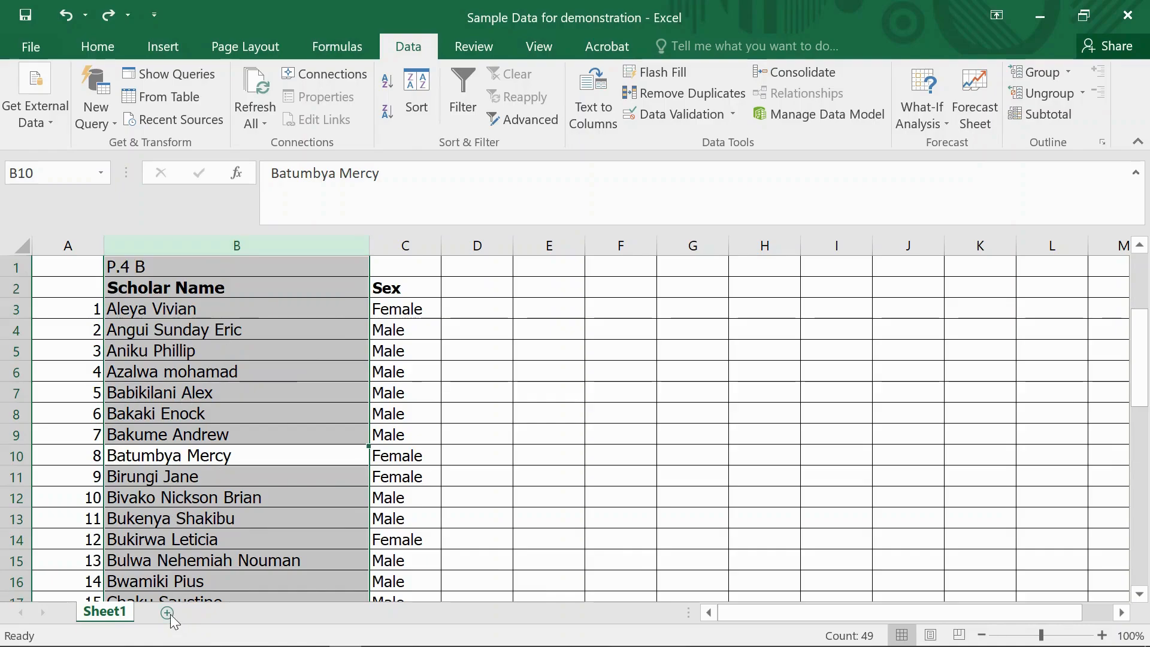
pyautogui.click(167, 612)
pyautogui.click(100, 609)
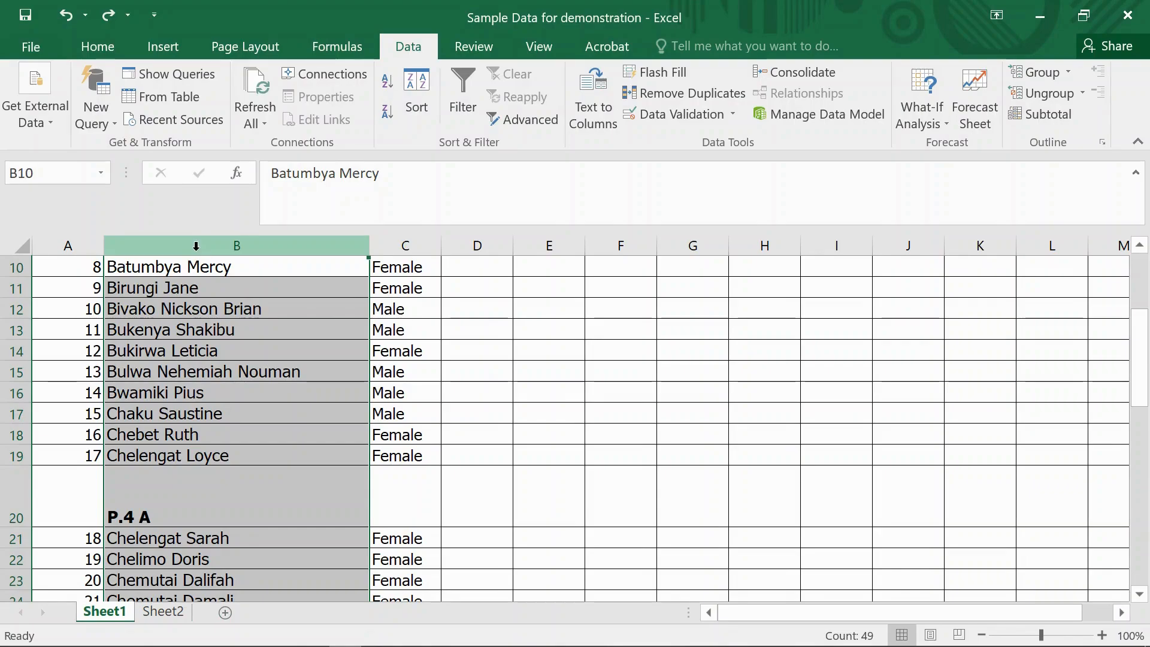
# - Copy the scholar name column from Sheet1 and paste it with all contents into column A of Sheet2 using Paste Special
pyautogui.hotkey('ctrl', 'c')
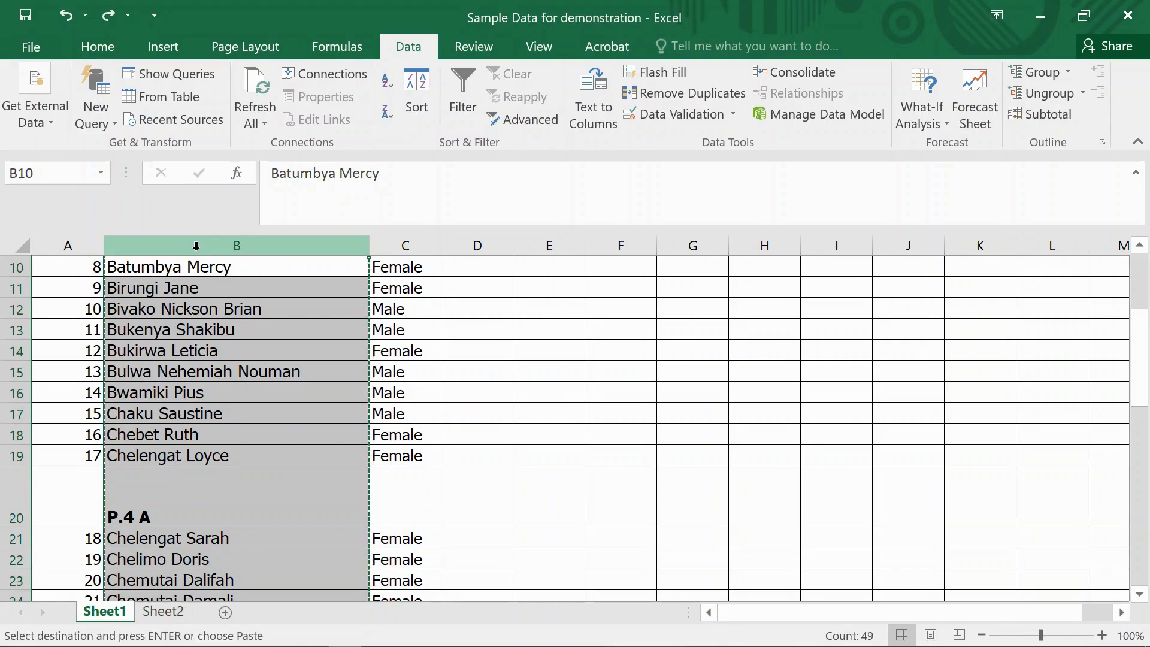
pyautogui.rightClick(205, 323)
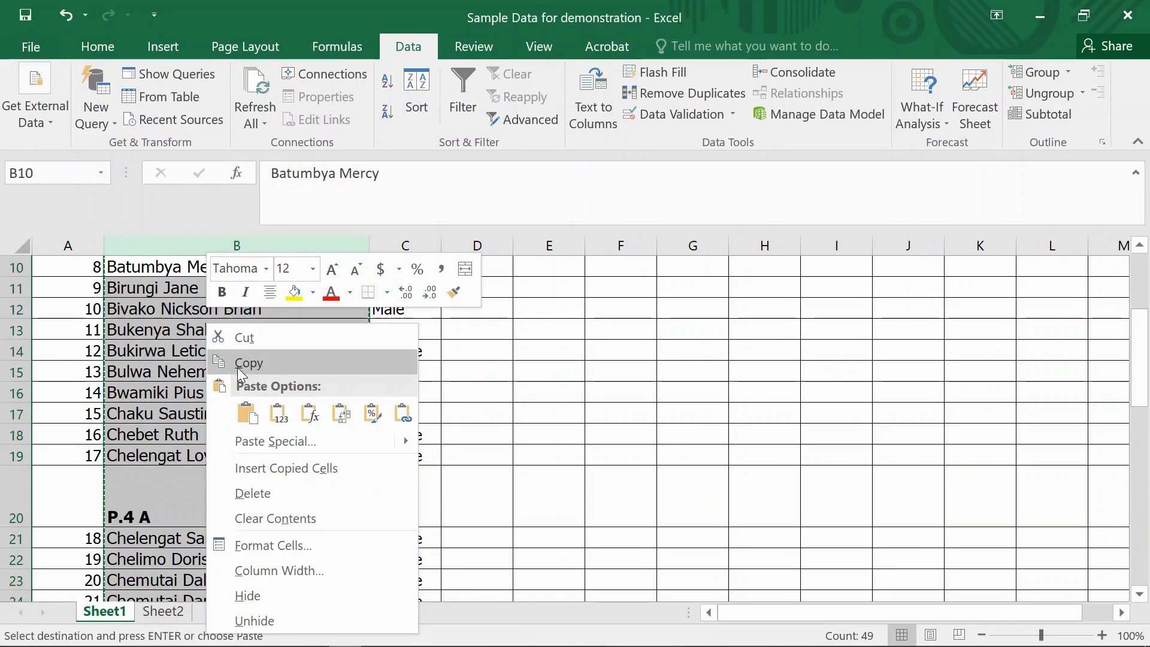
pyautogui.click(246, 361)
pyautogui.click(171, 616)
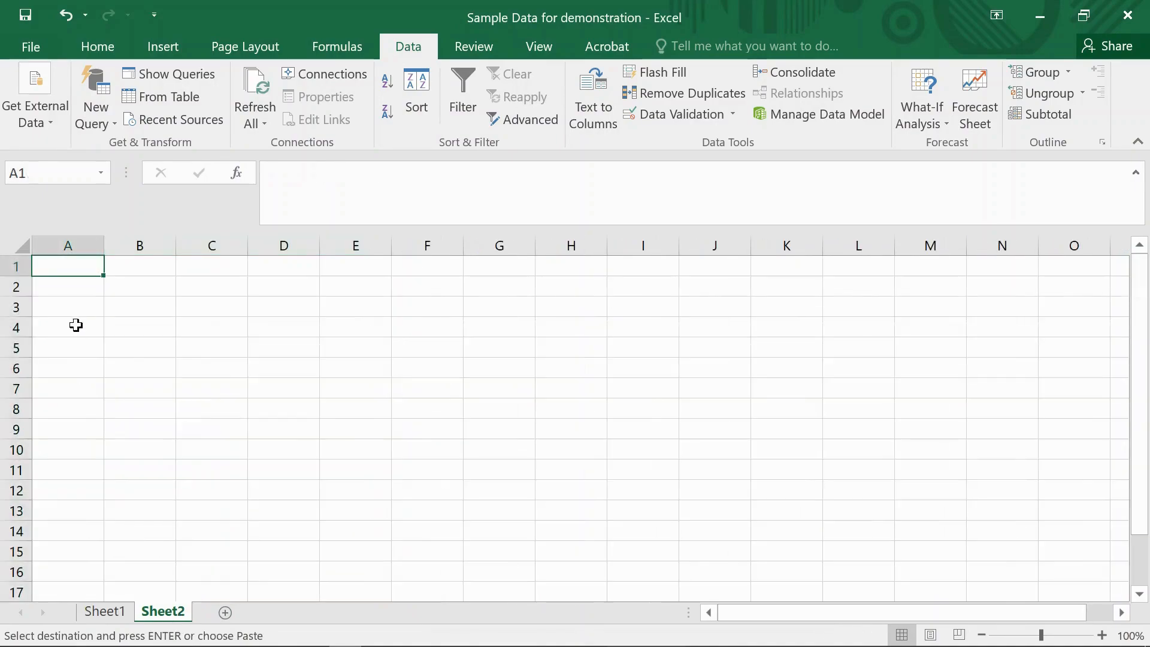
pyautogui.click(76, 244)
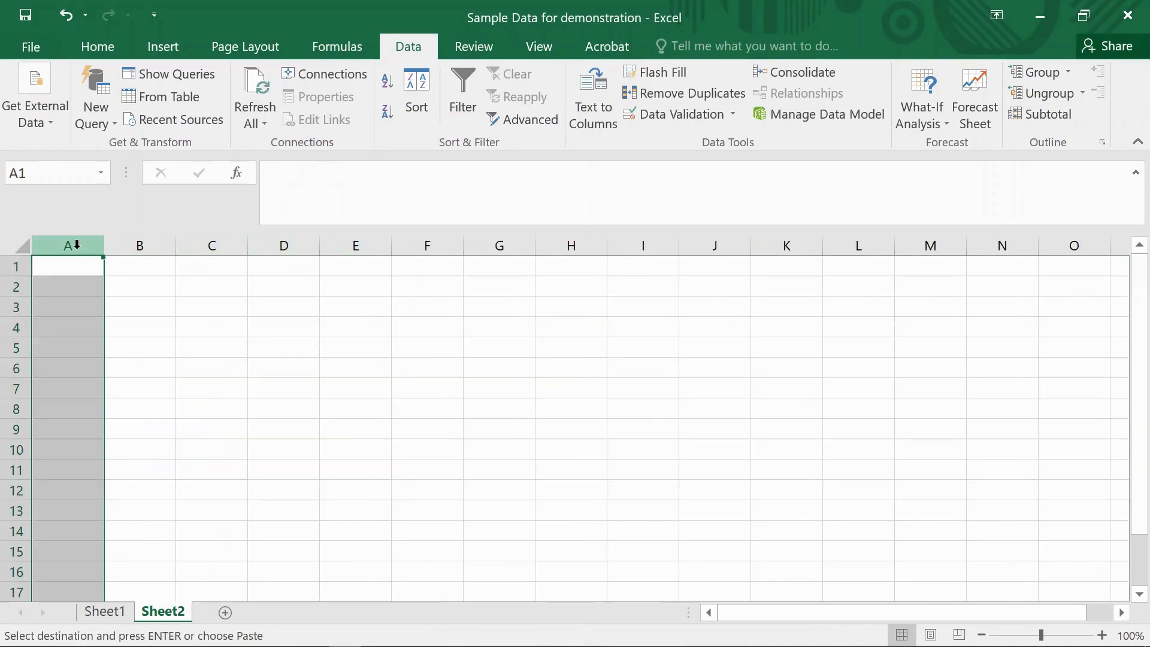
pyautogui.rightClick(46, 329)
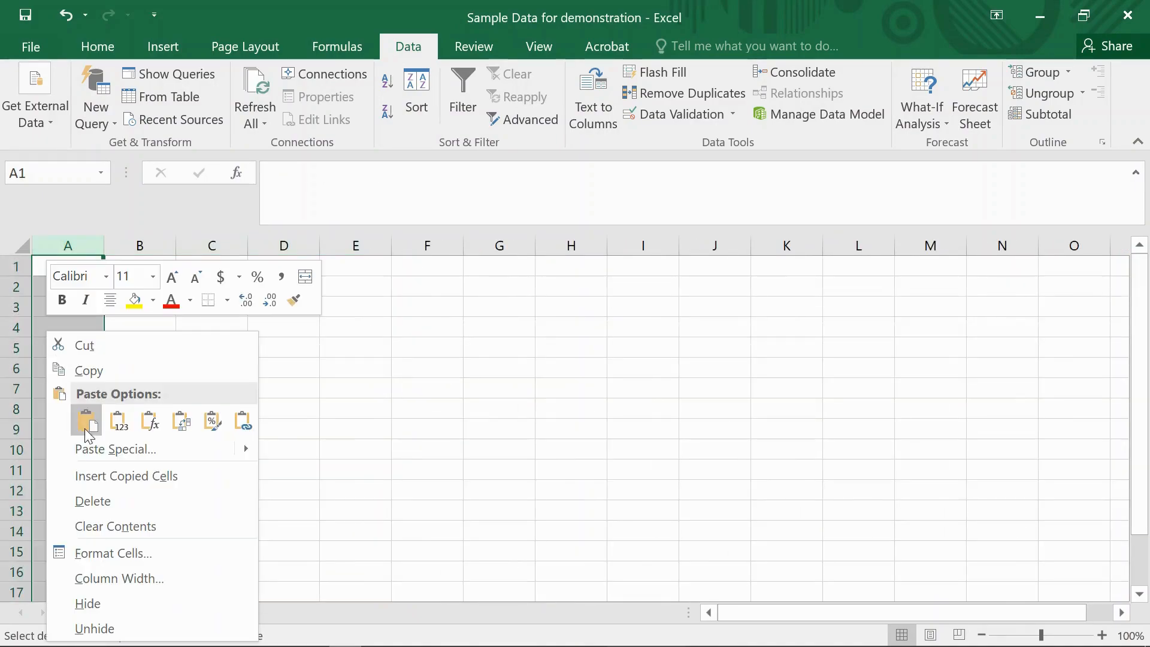
pyautogui.click(94, 457)
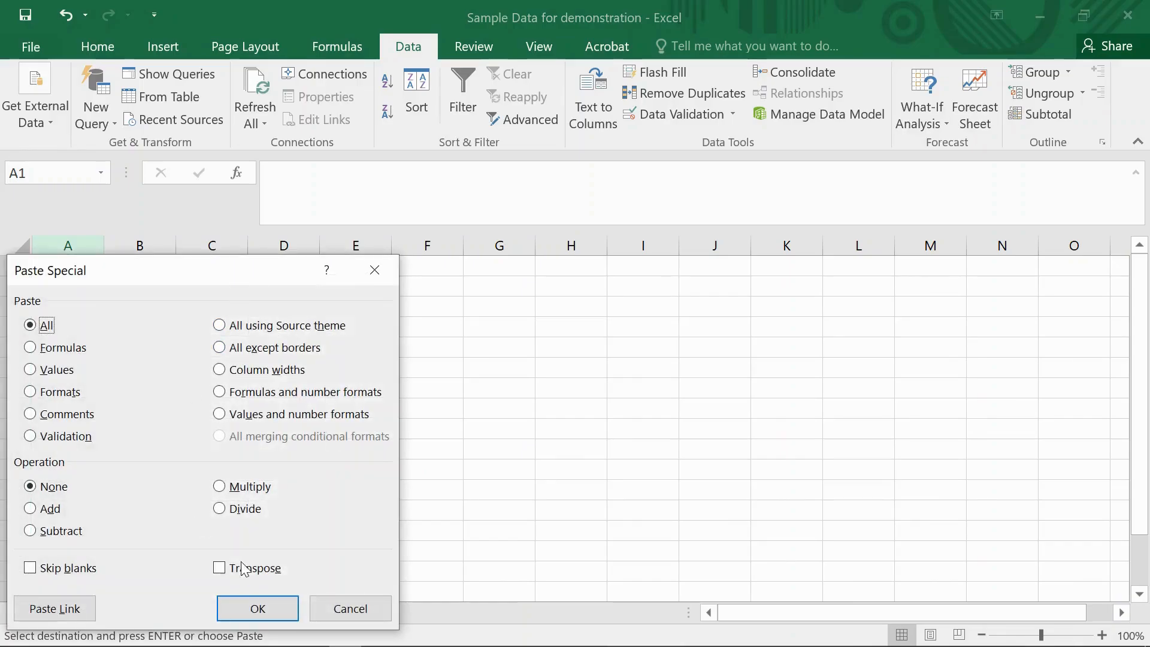
pyautogui.click(288, 606)
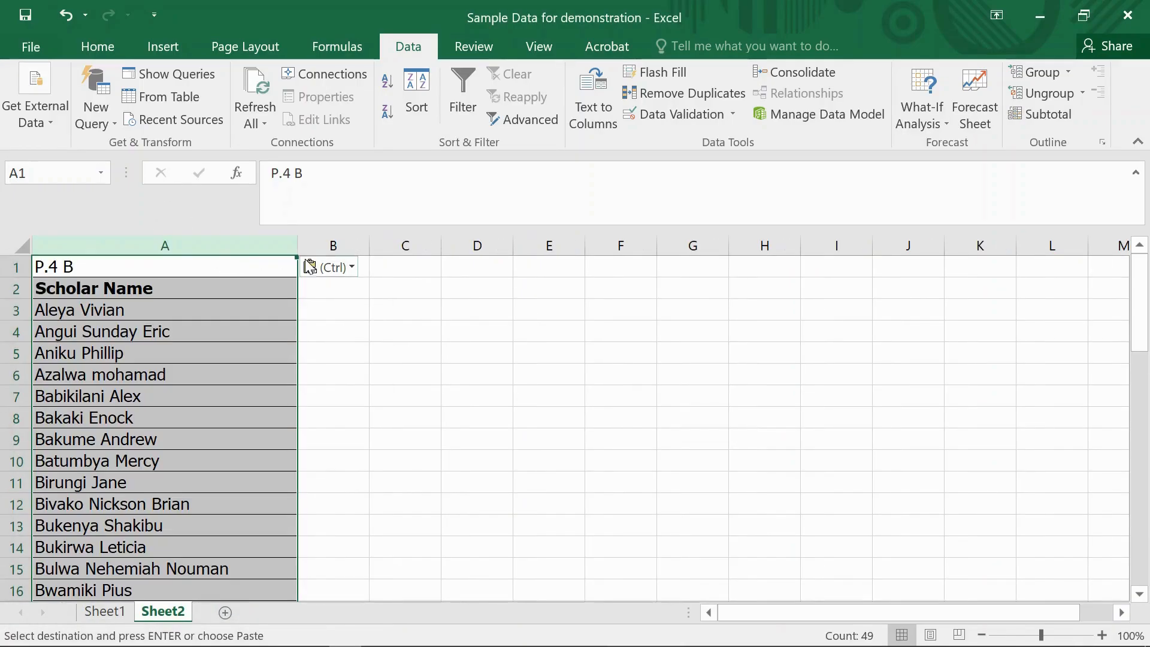
# - Split the scholar names in column A into separate columns with Text to Columns, delimited by tab and space
pyautogui.click(193, 235)
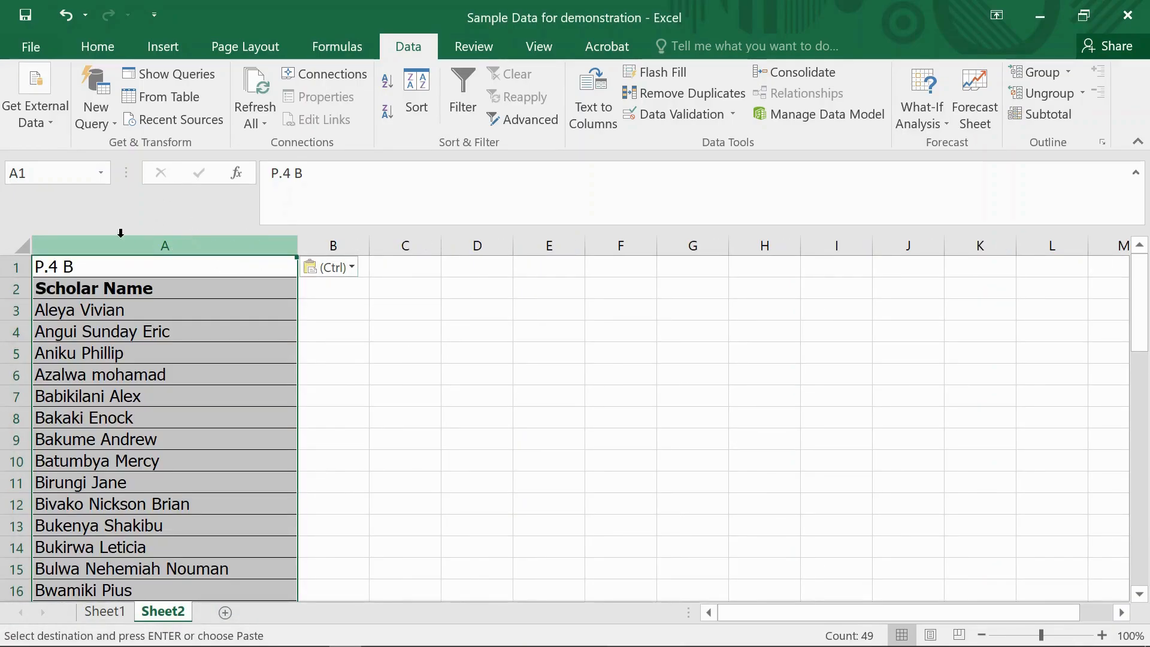
pyautogui.click(82, 42)
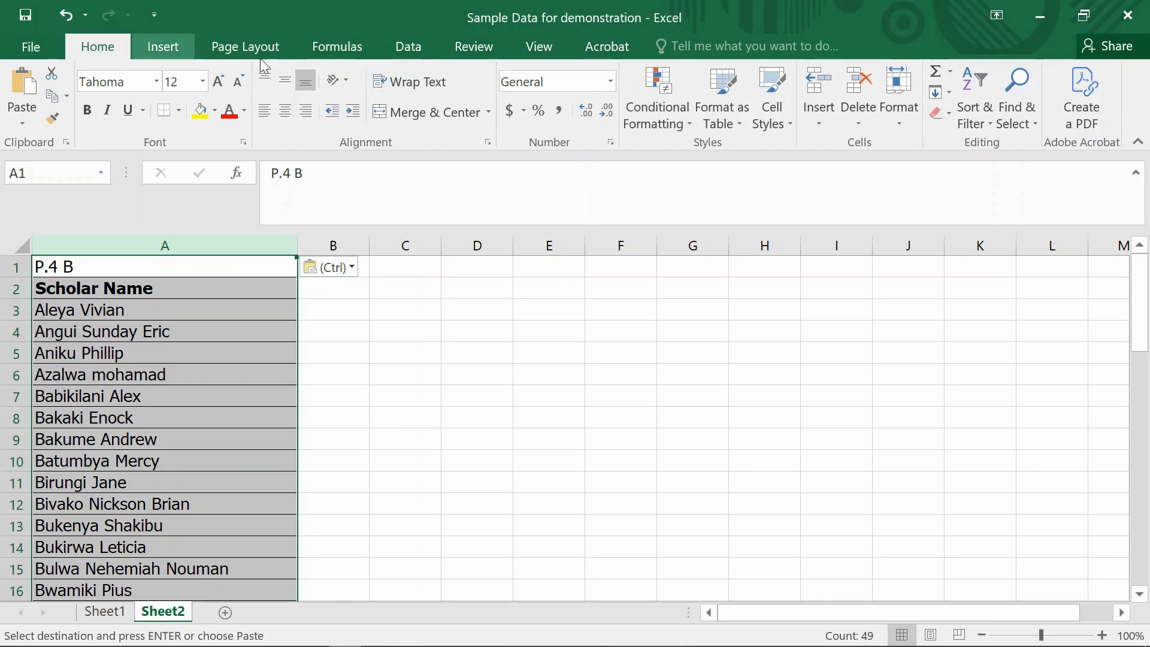
pyautogui.click(399, 49)
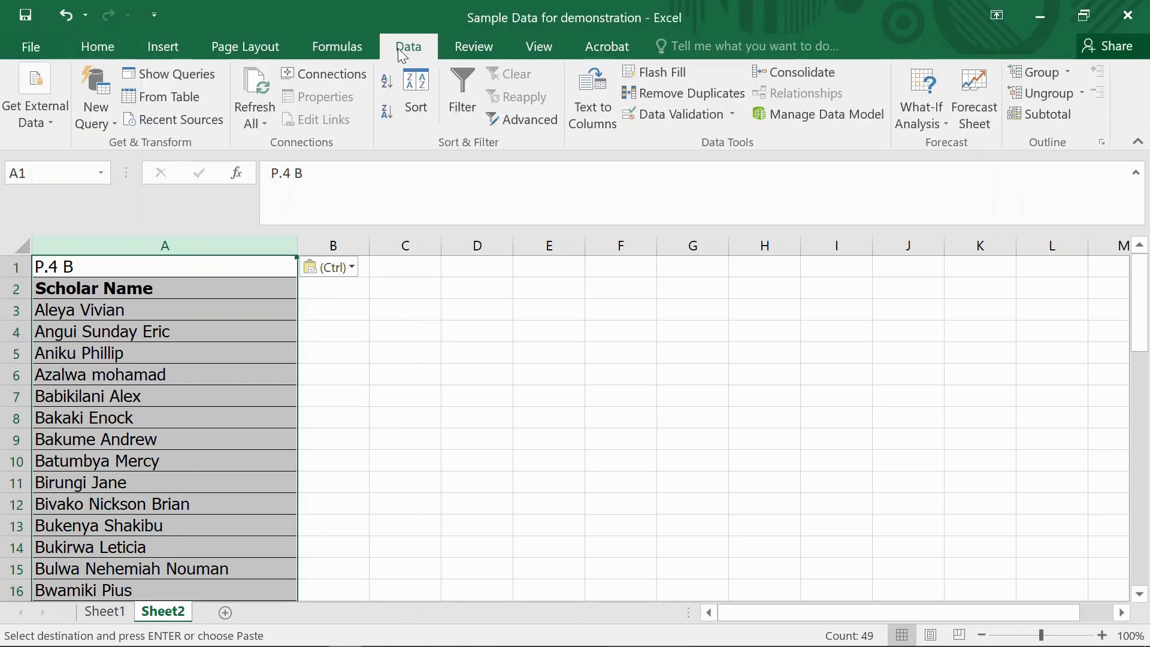
pyautogui.click(582, 109)
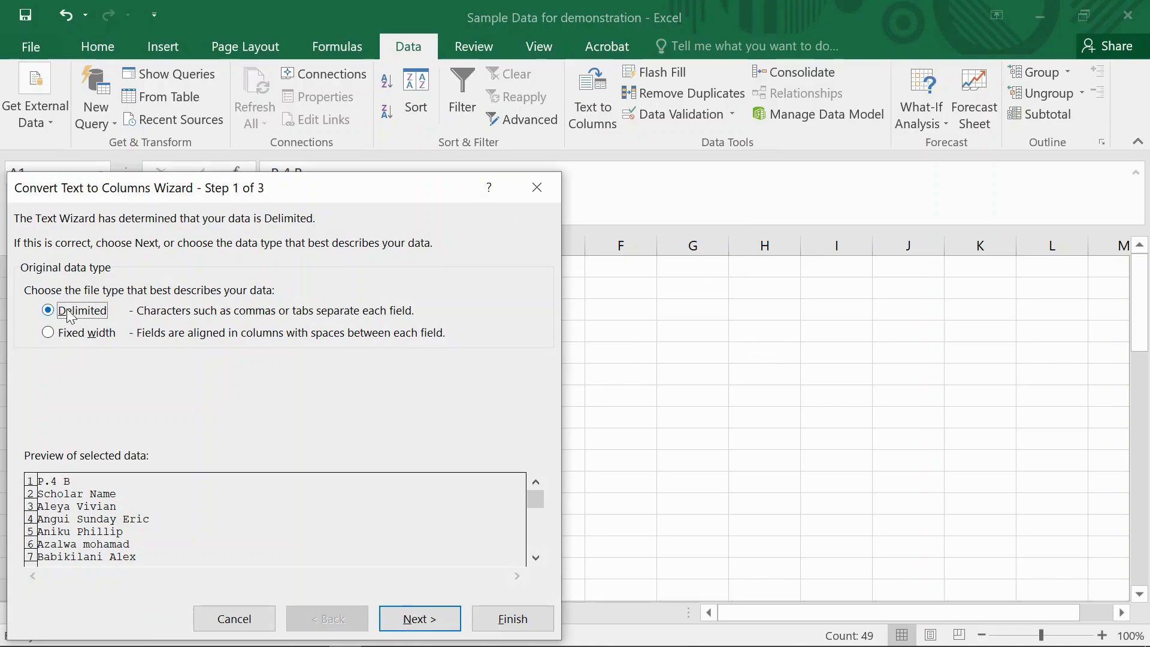
pyautogui.click(412, 623)
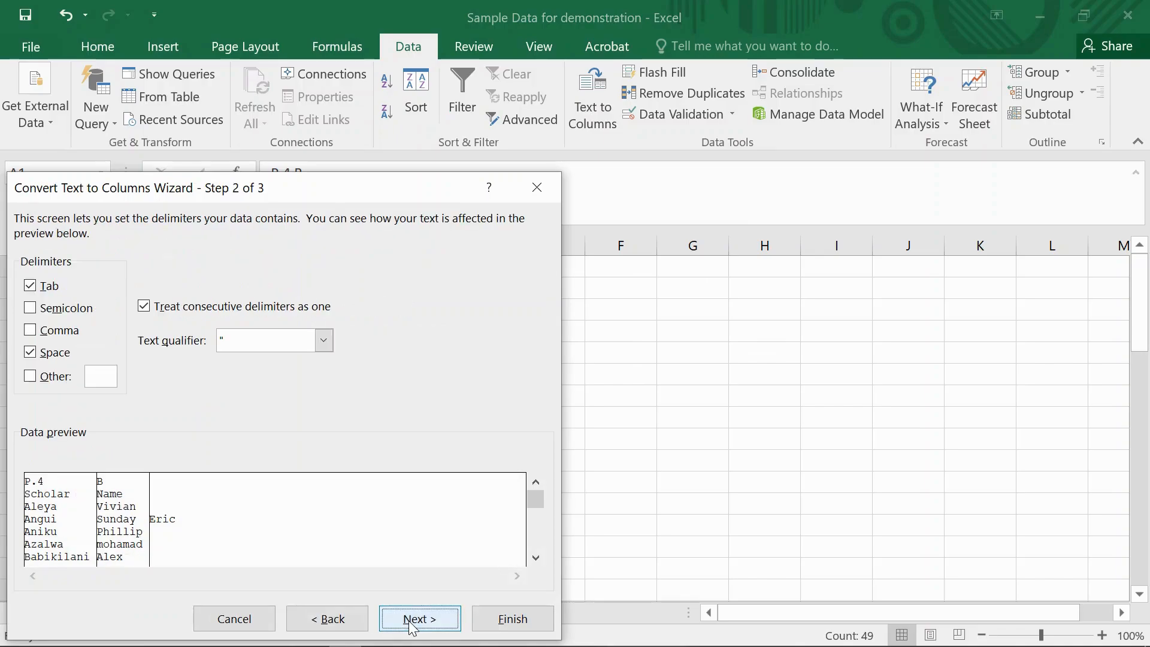
pyautogui.click(31, 354)
pyautogui.click(31, 353)
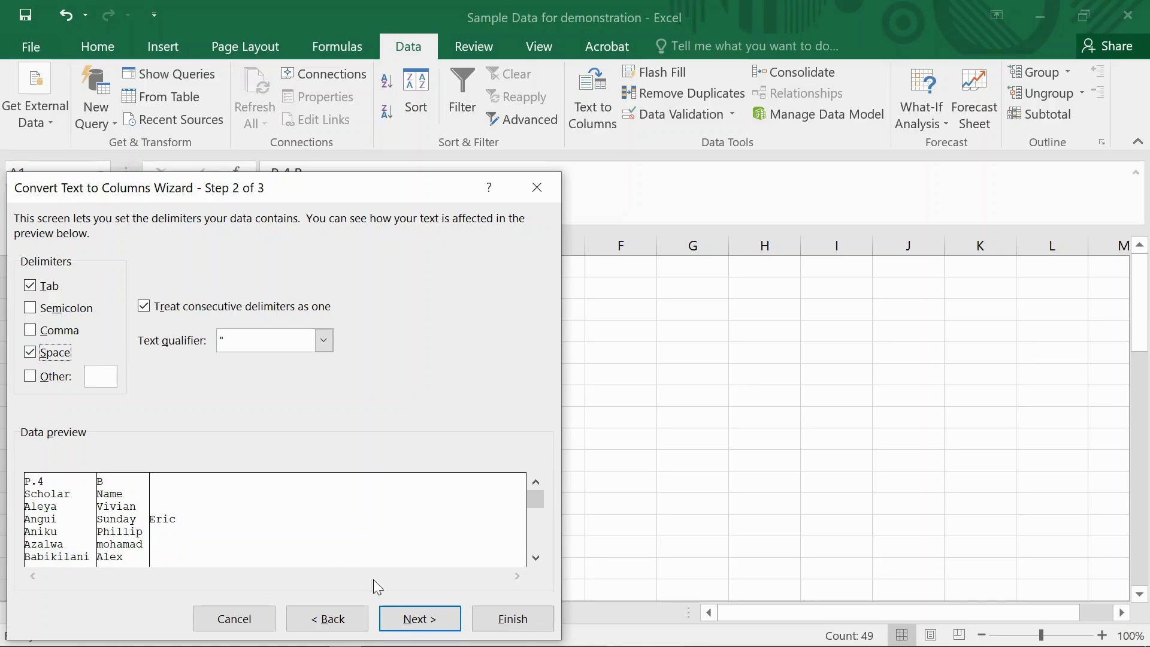
pyautogui.click(512, 619)
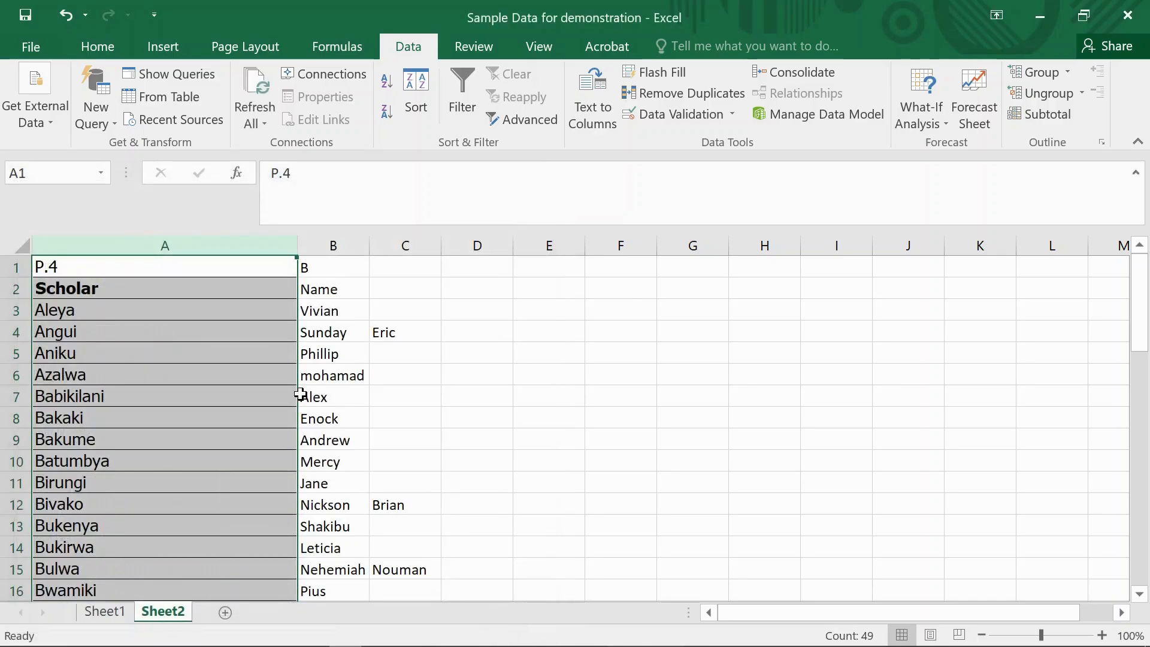
# - Widen columns B and C of Sheet2 and select column C with the third names
pyautogui.moveTo(368, 252); pyautogui.dragTo(414, 251)
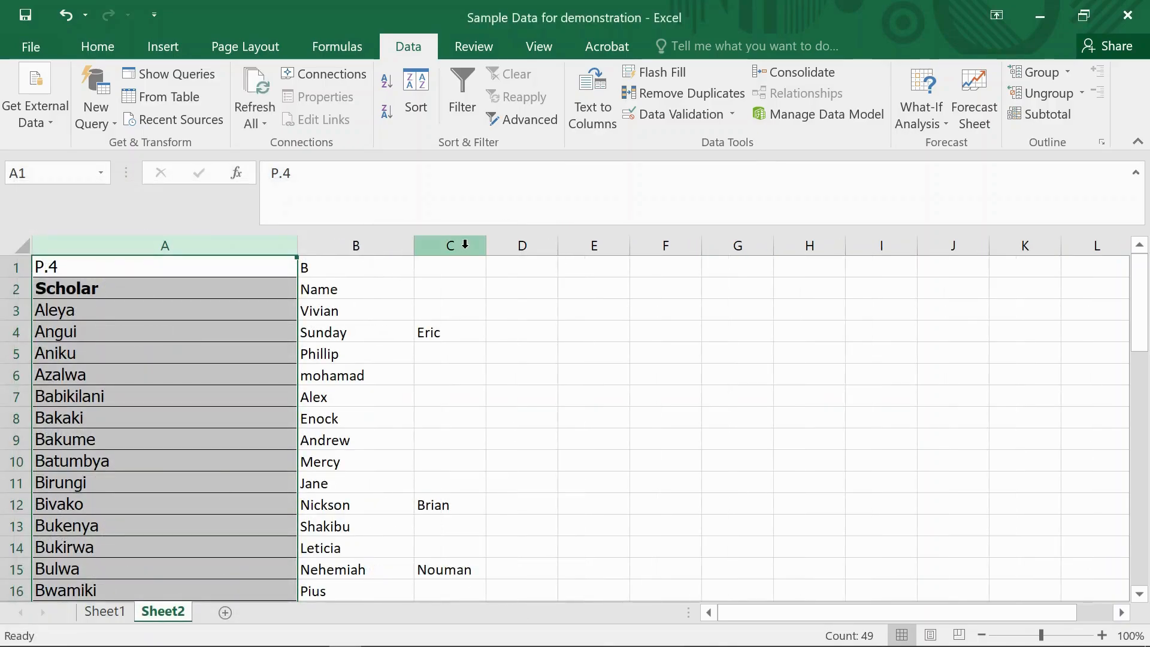
pyautogui.moveTo(488, 247); pyautogui.dragTo(608, 247)
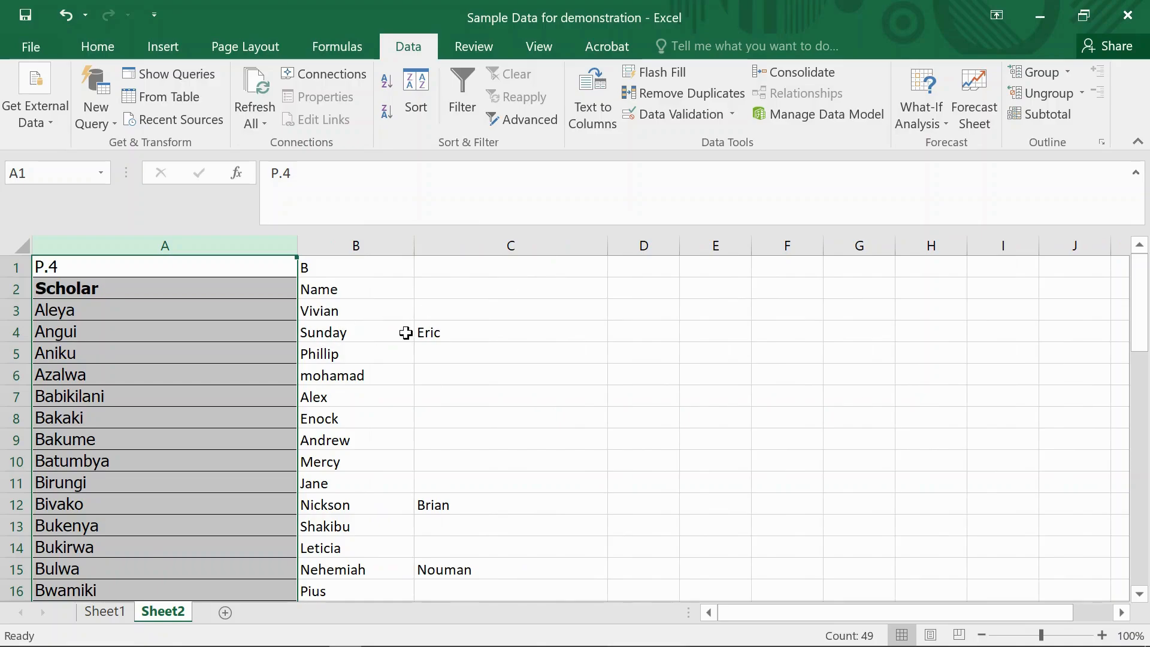
pyautogui.click(513, 246)
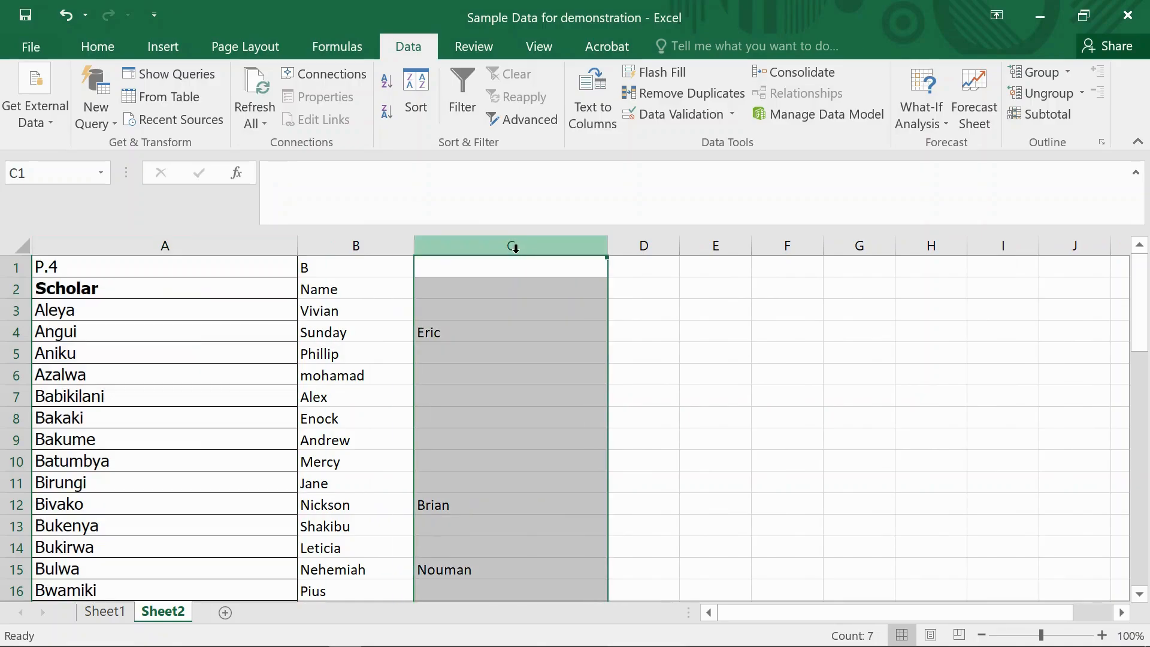
# - Append the third names from column C, in capitals, to the second names in cells B4 and B12
pyautogui.click(393, 331)
pyautogui.doubleClick(392, 331)
pyautogui.write('ERIC')
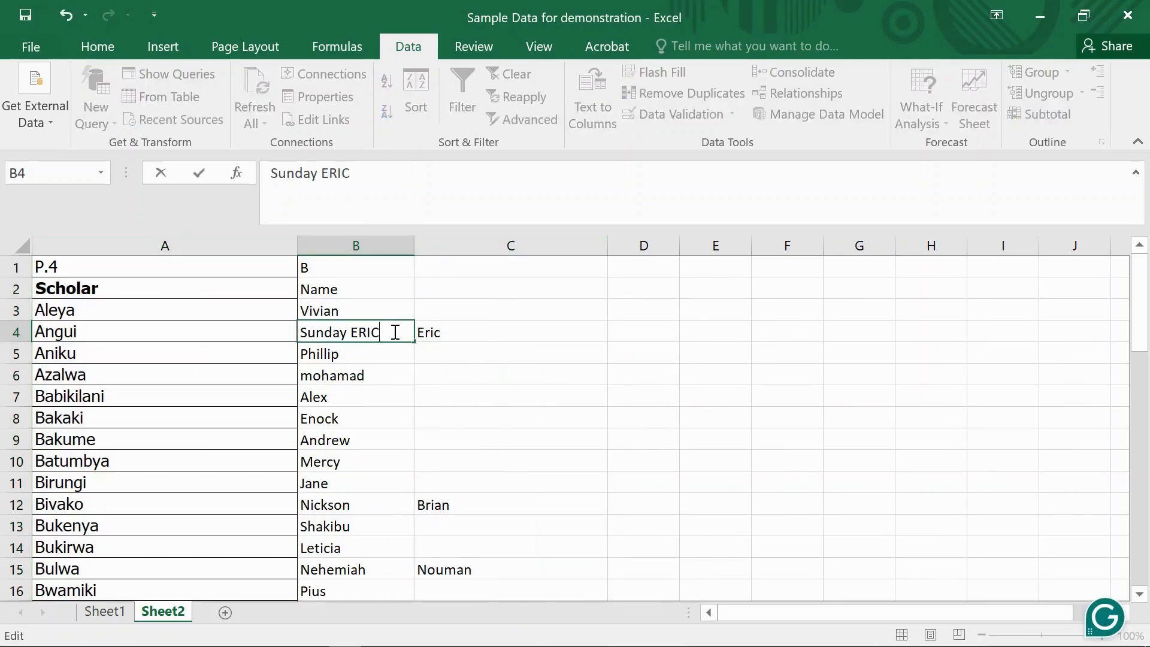
pyautogui.click(387, 497)
pyautogui.doubleClick(388, 500)
pyautogui.write('BRIAN')
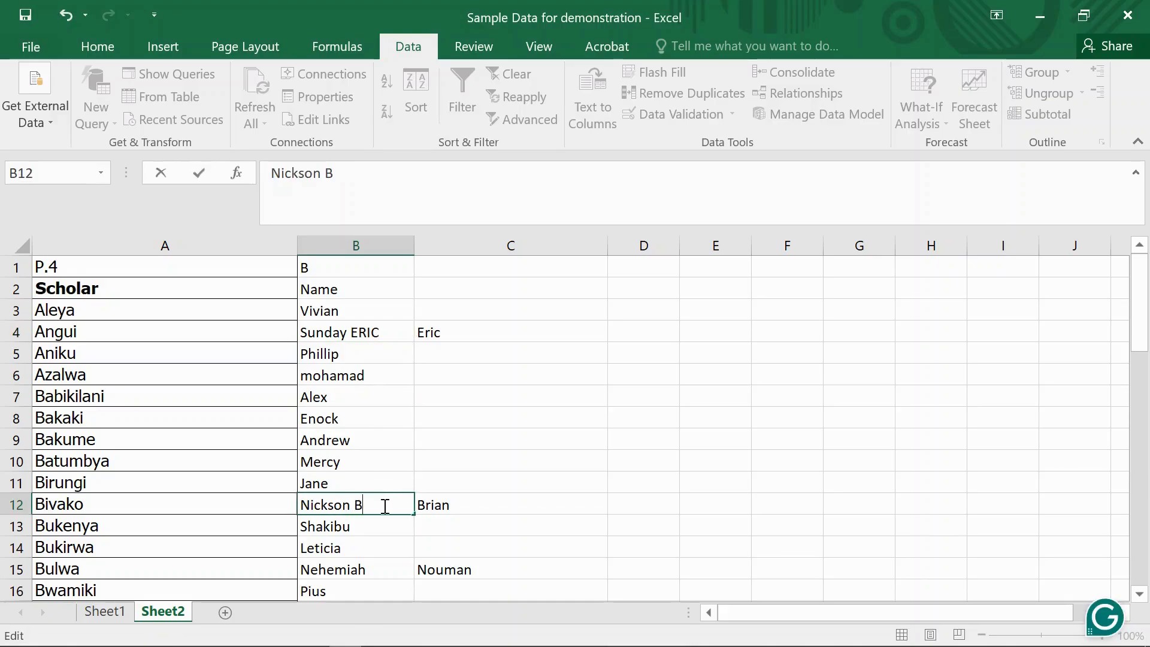
# - Clear the third names from cells C12, C4 and C15
pyautogui.click(423, 506)
pyautogui.press('BackSpace')
pyautogui.click(449, 329)
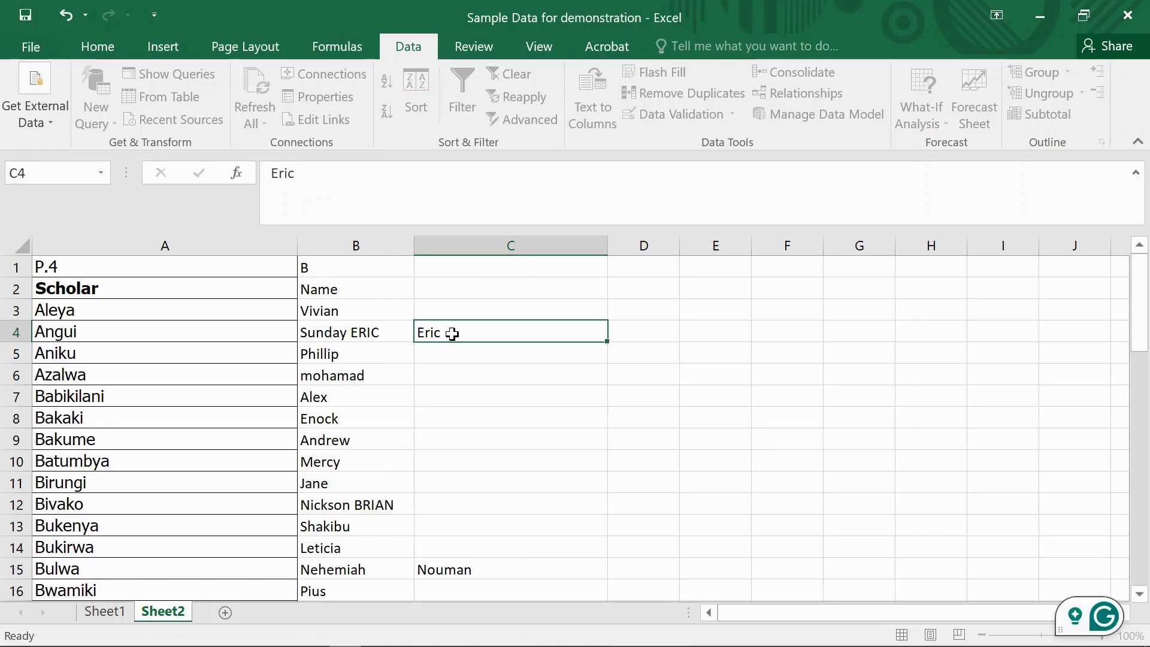
pyautogui.press('BackSpace')
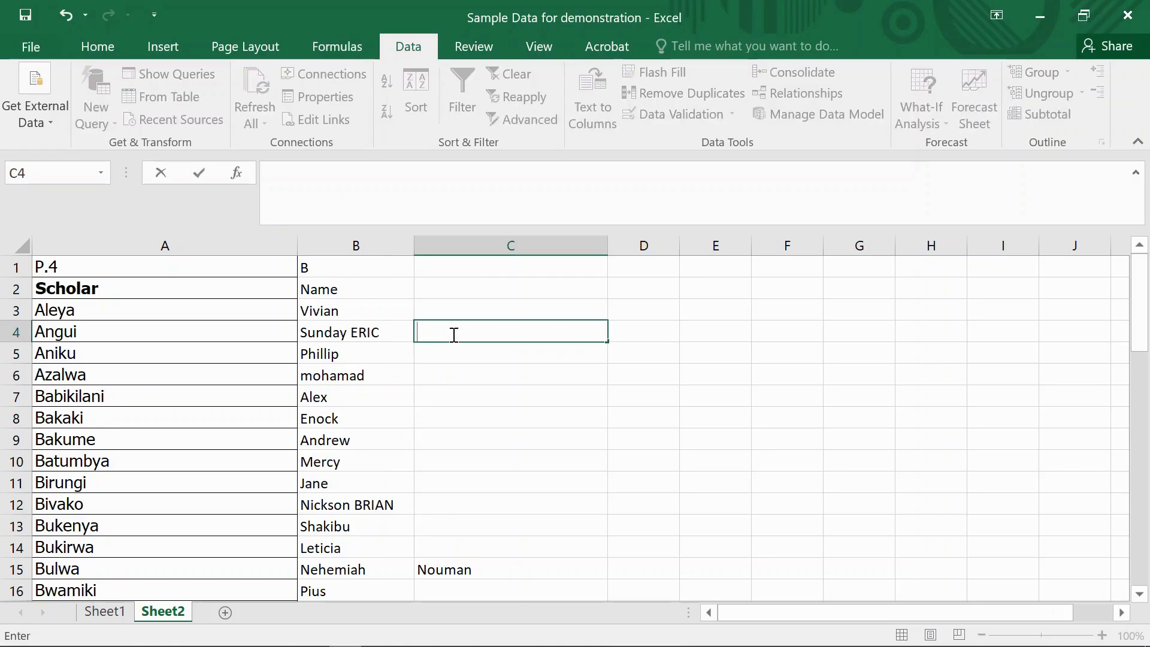
pyautogui.click(448, 570)
pyautogui.press('BackSpace')
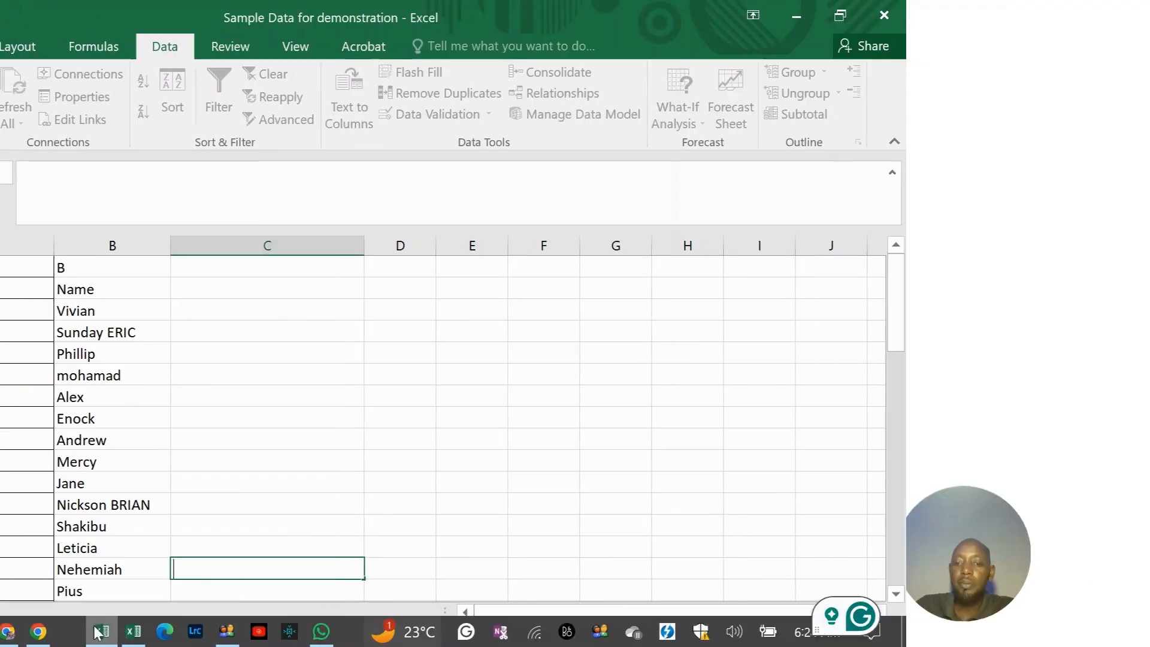
# - Switch to the P.6 workbook, check its Class sheet, and rename the Stream1 sheet as P.4 A
pyautogui.click(278, 638)
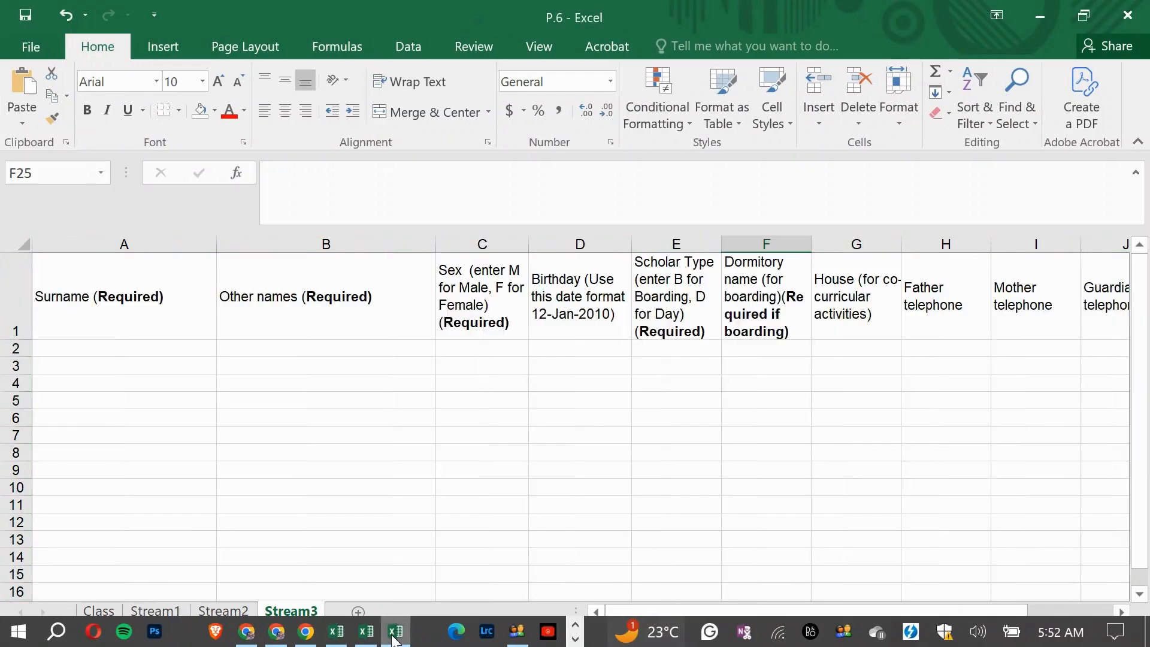
pyautogui.scroll(-1, 180, 527)
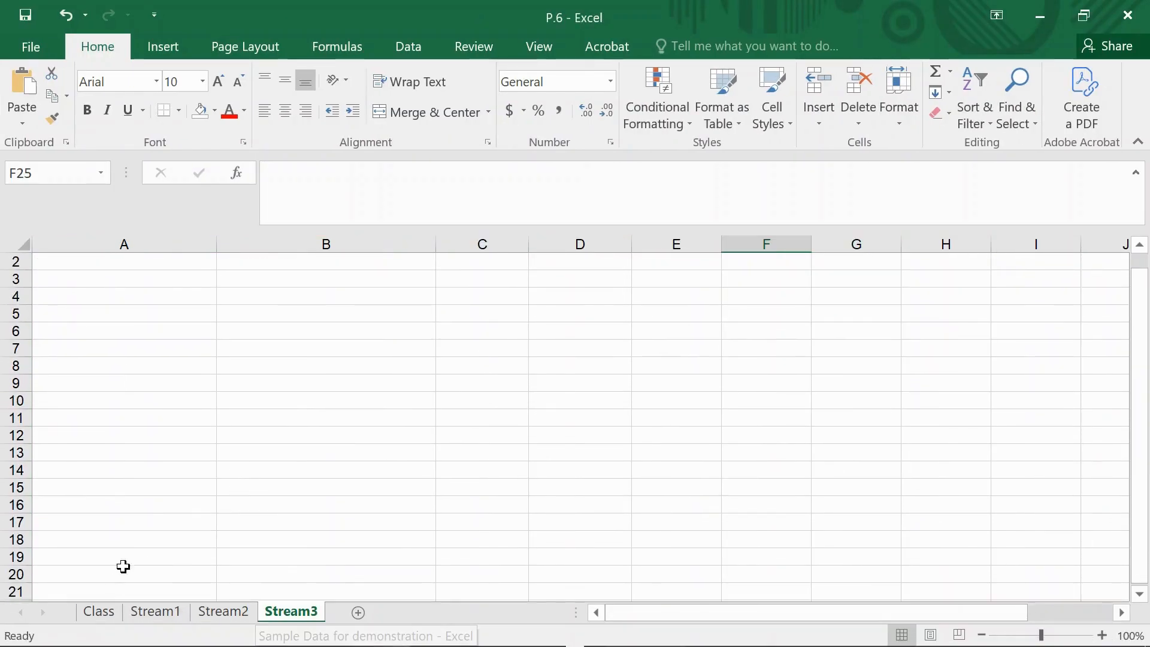
pyautogui.click(99, 612)
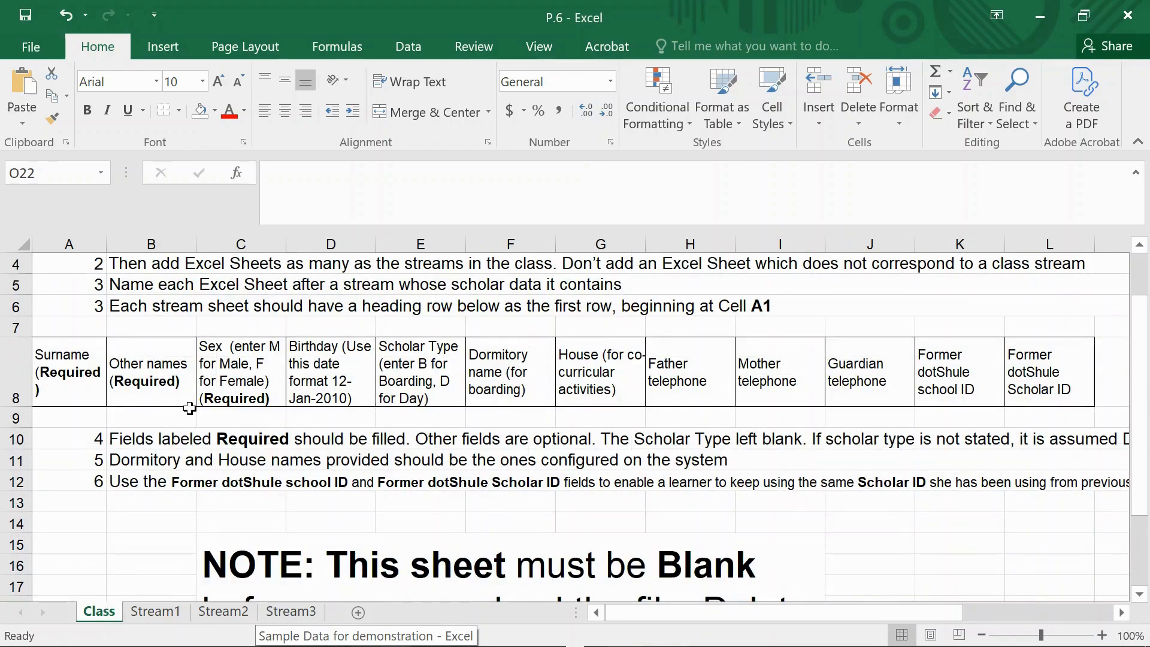
pyautogui.rightClick(153, 613)
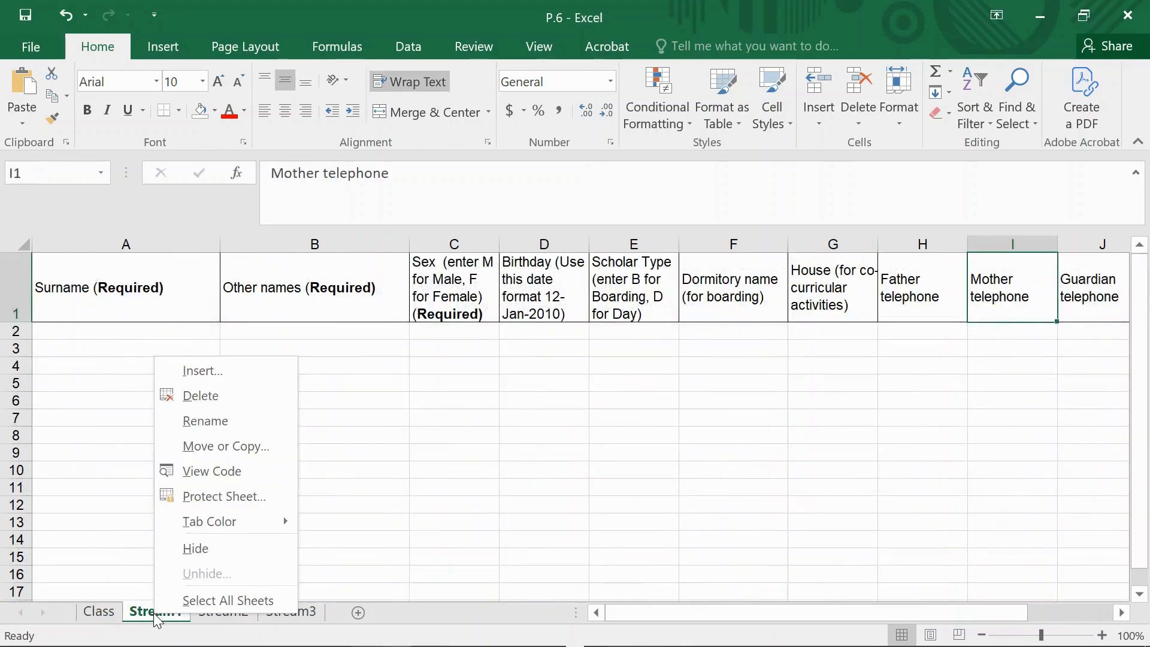
pyautogui.click(202, 421)
pyautogui.write('P.')
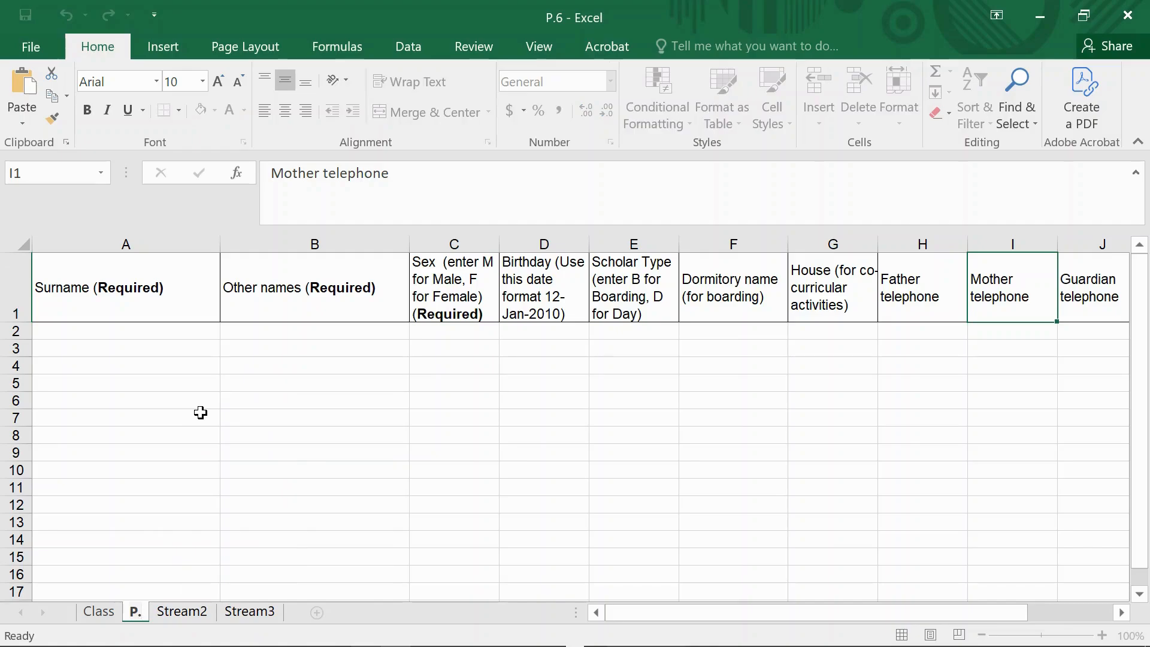
pyautogui.write('4 A')
pyautogui.press('Return')
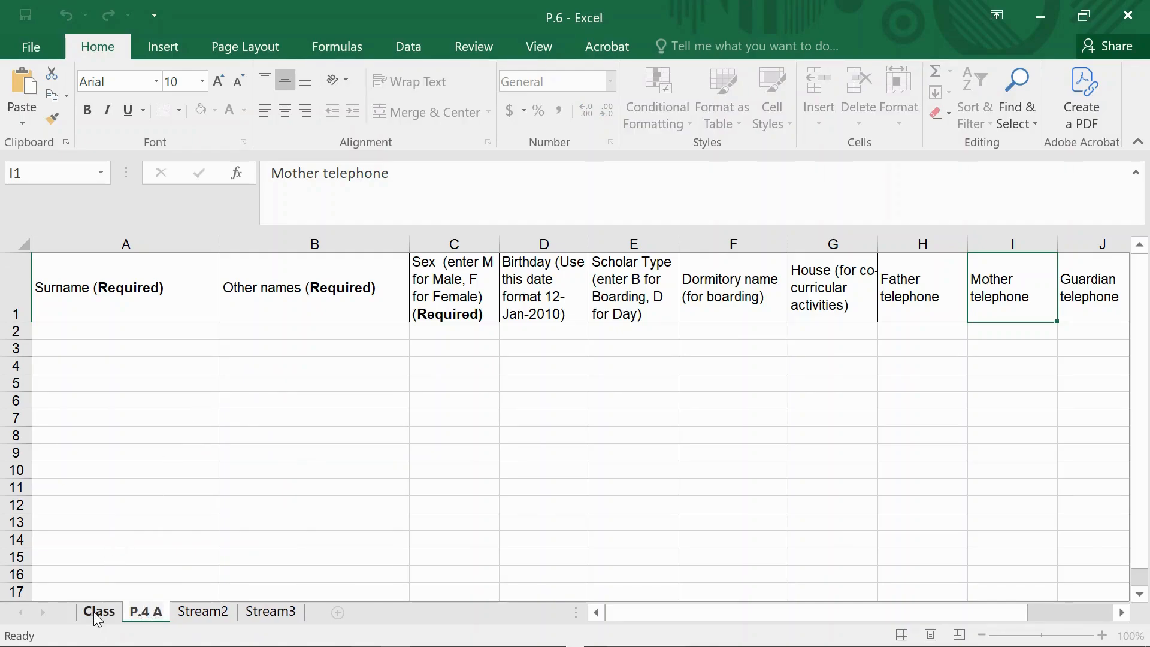
# - Rename the Class sheet as P.4
pyautogui.rightClick(99, 610)
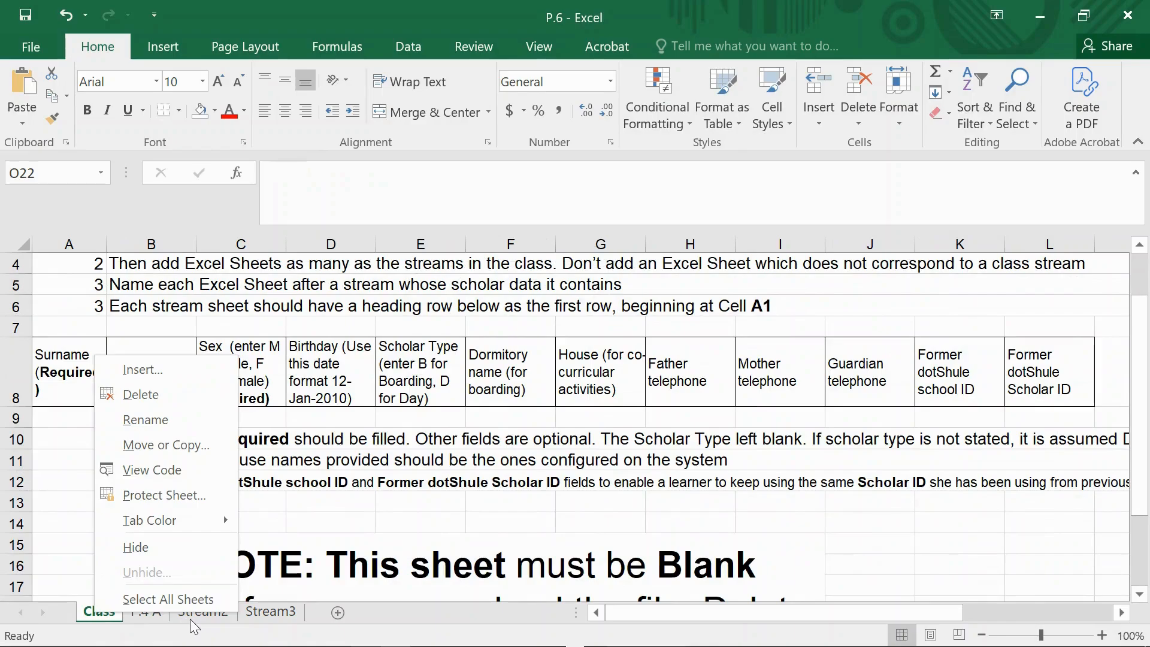
pyautogui.click(145, 420)
pyautogui.write('P.4')
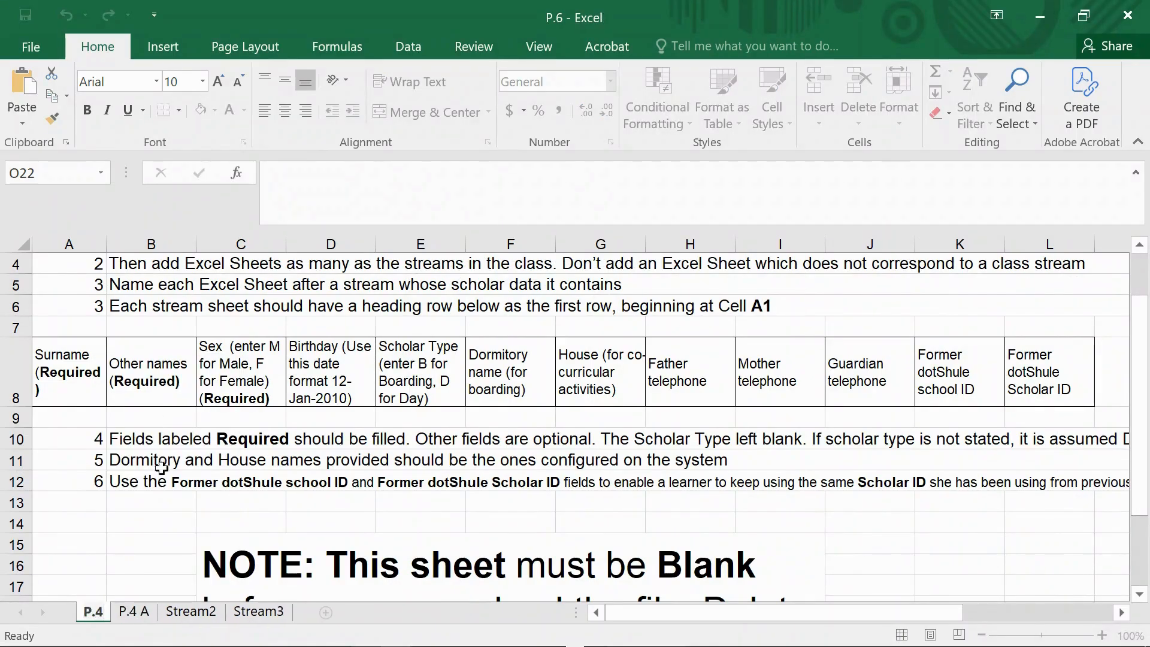
# - Rename the Stream2 sheet as P.4 B
pyautogui.click(174, 612)
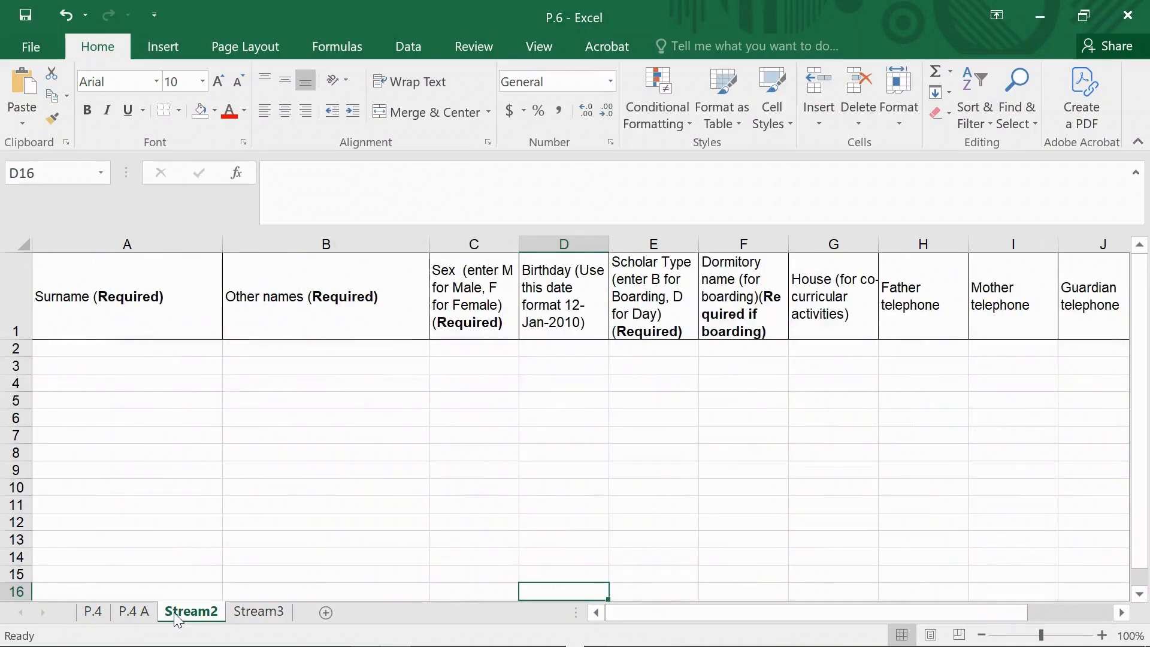
pyautogui.rightClick(173, 612)
pyautogui.click(224, 422)
pyautogui.write('P.')
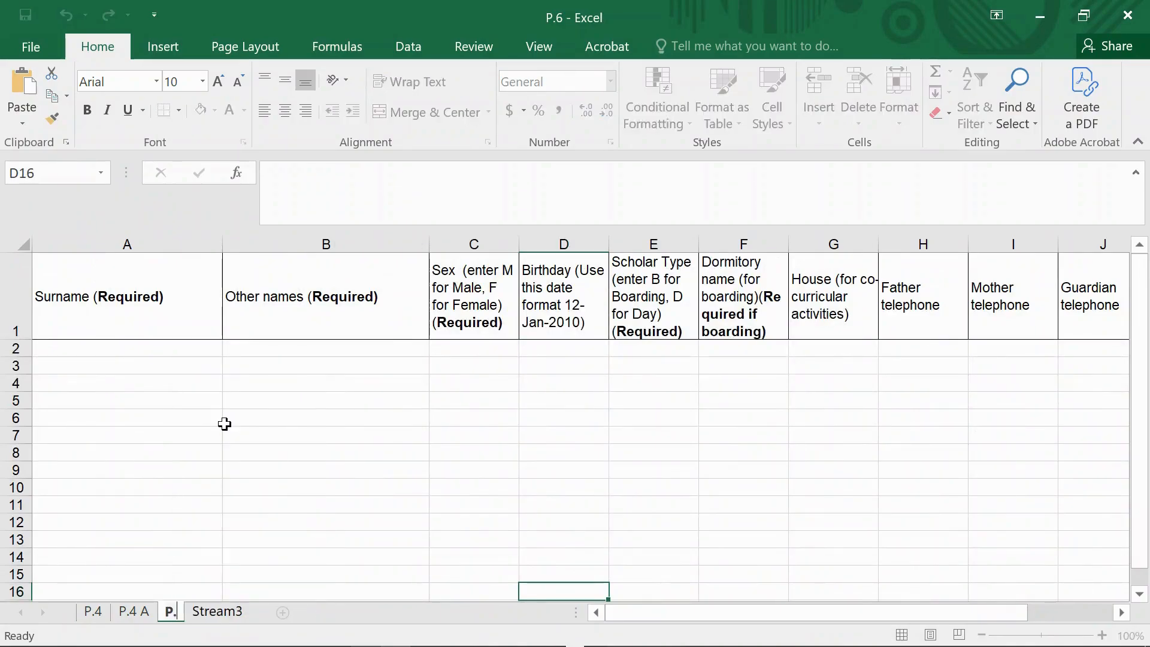
pyautogui.write('4 B')
# - Delete the Stream3 sheet from the P.6 workbook and confirm its permanent removal
pyautogui.click(238, 612)
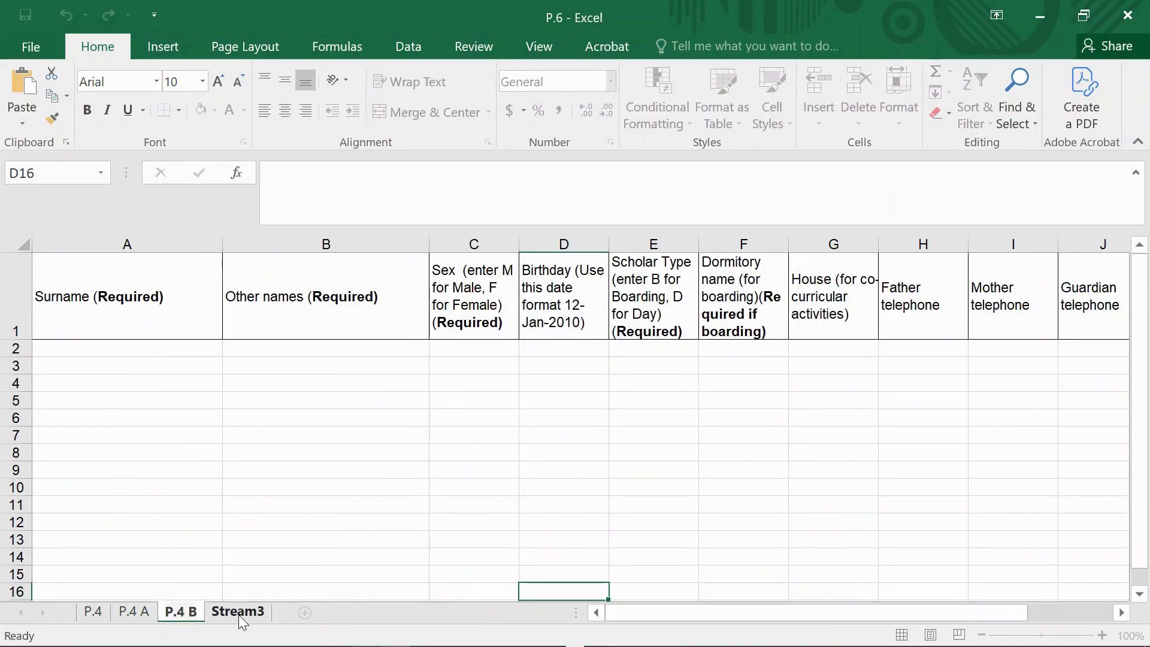
pyautogui.rightClick(238, 614)
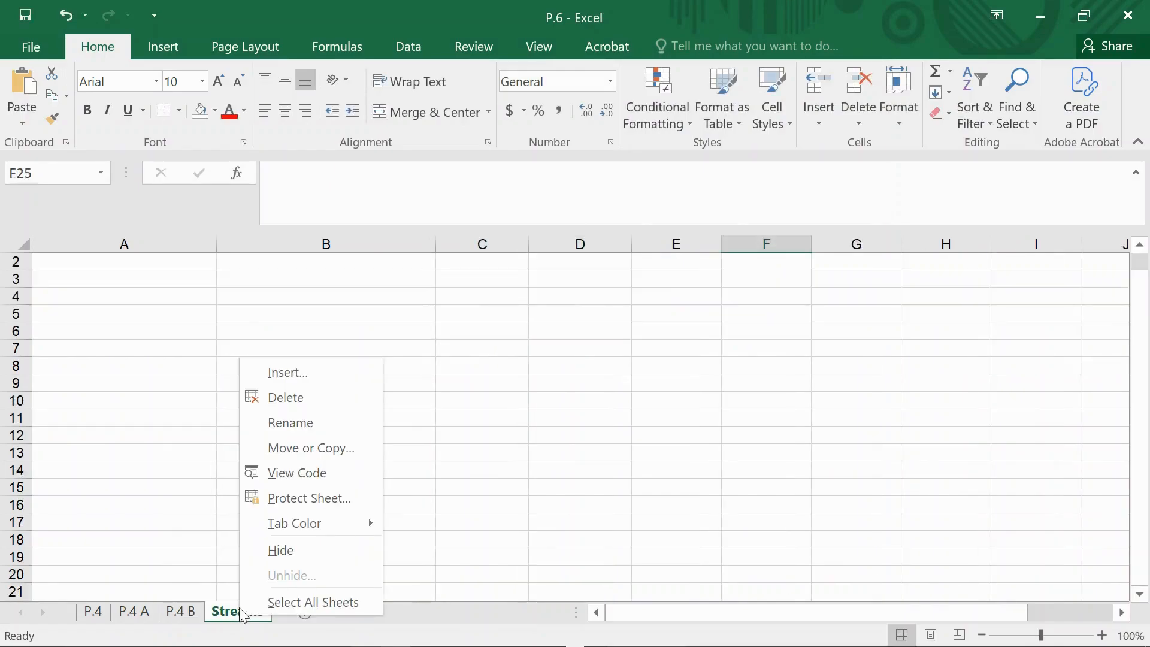
pyautogui.click(289, 401)
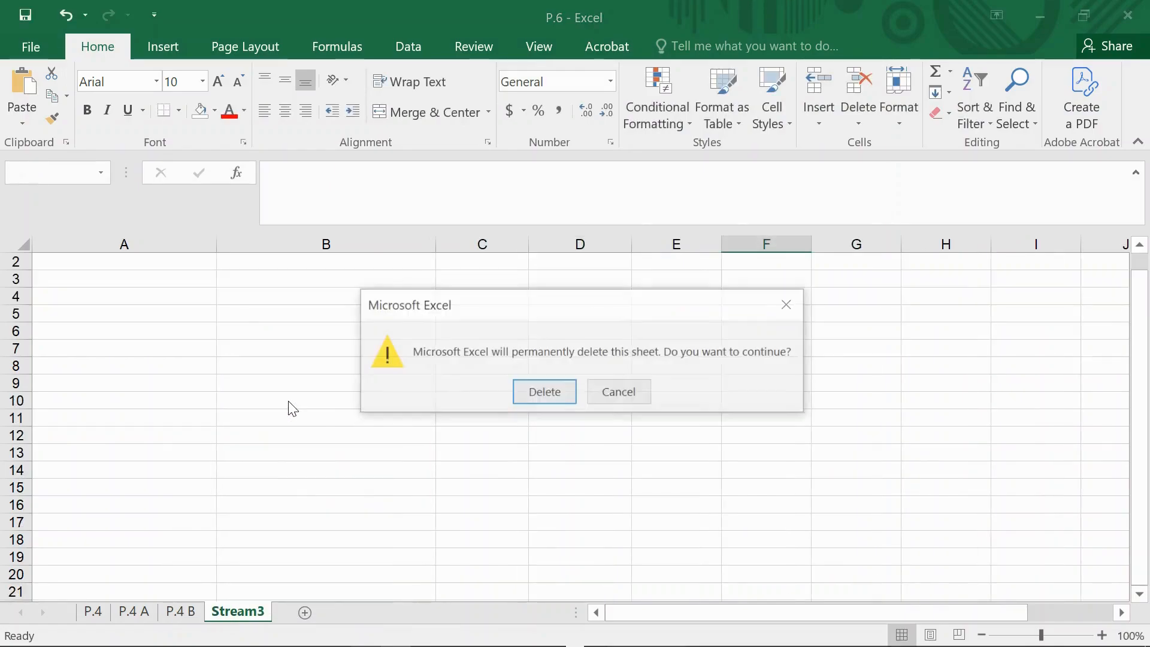
pyautogui.click(543, 393)
# - Switch to the P.3 workbook and examine its P.4, P.4 A and P.4 B sheets
pyautogui.moveTo(368, 641)
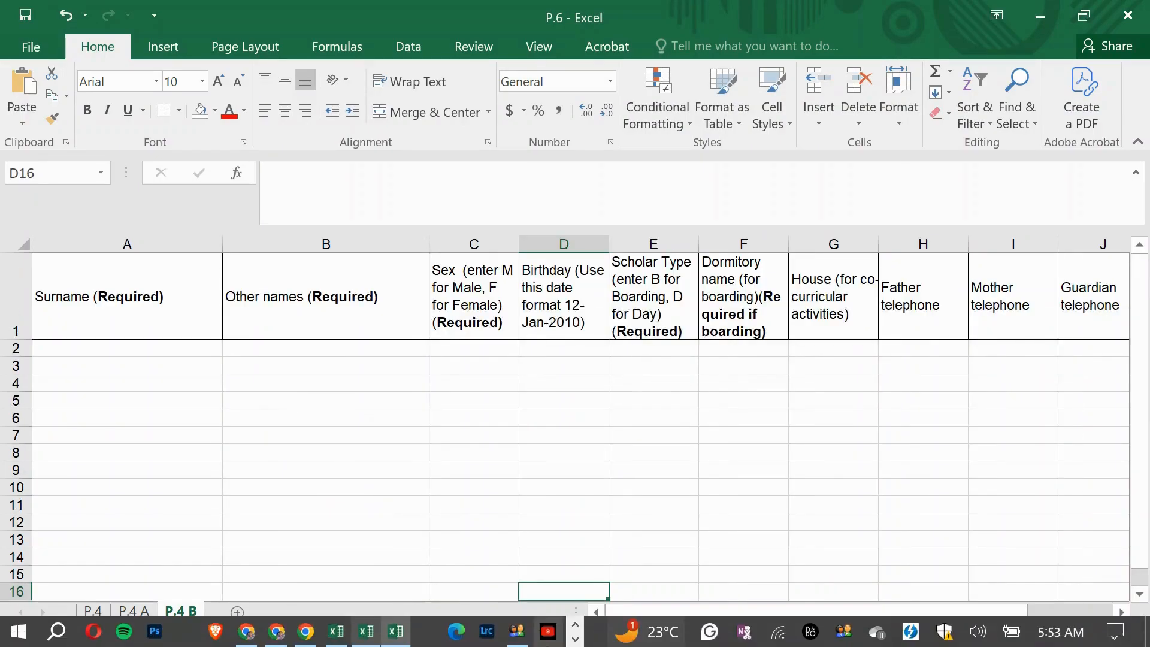
pyautogui.click(336, 632)
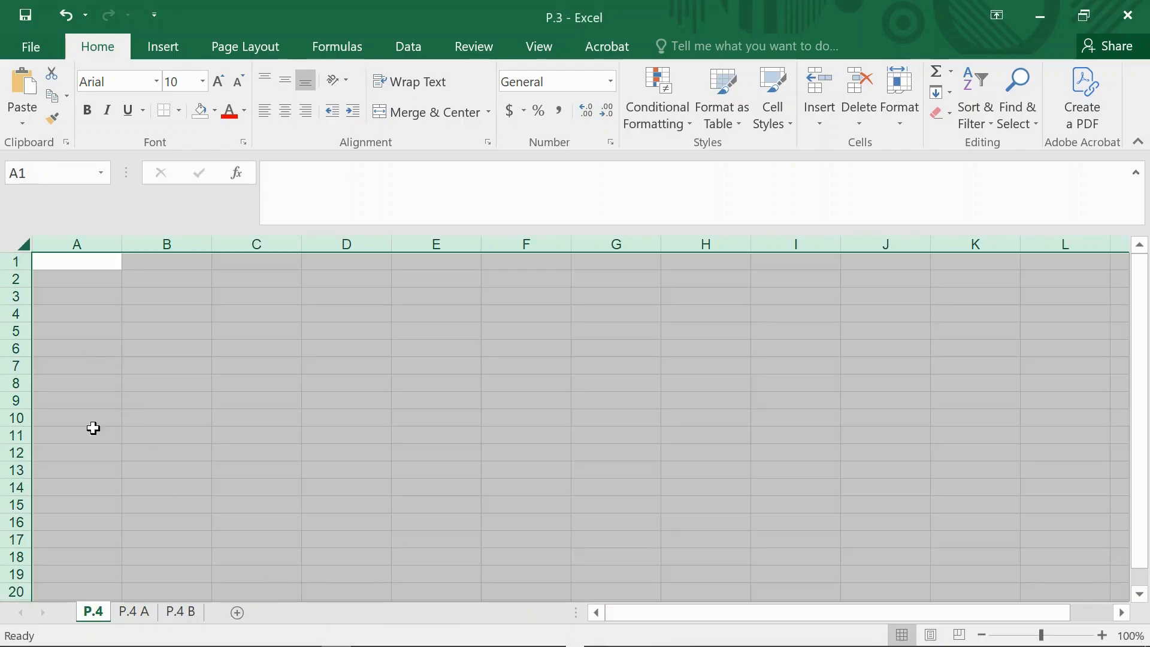
pyautogui.scroll(2, 122, 482)
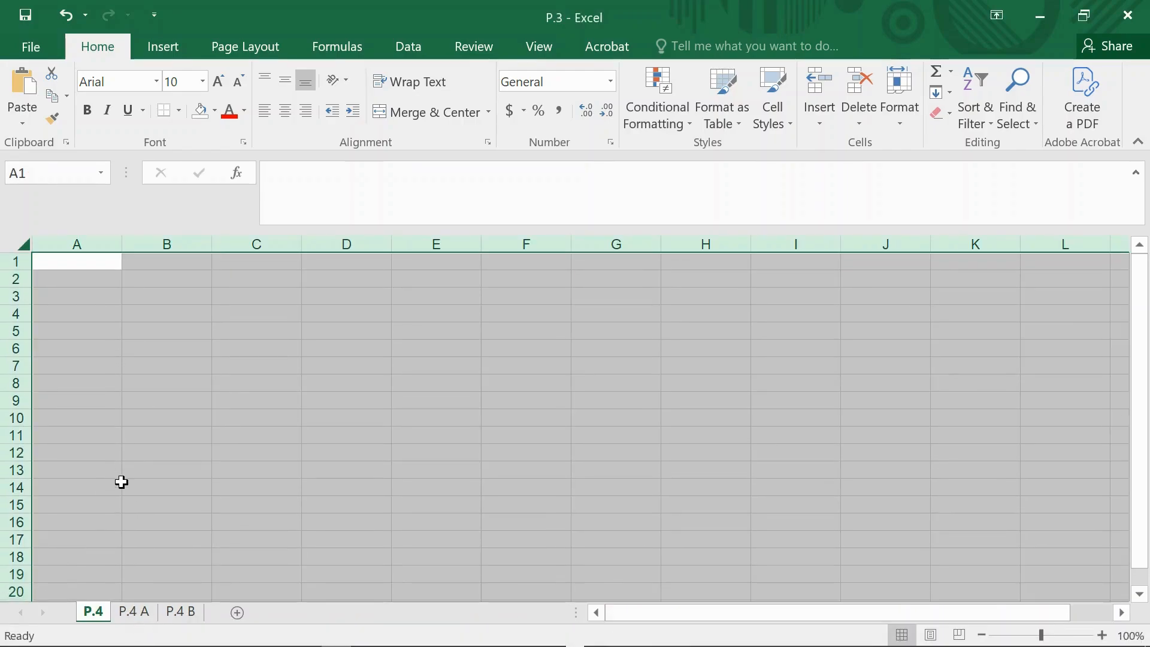
pyautogui.click(123, 610)
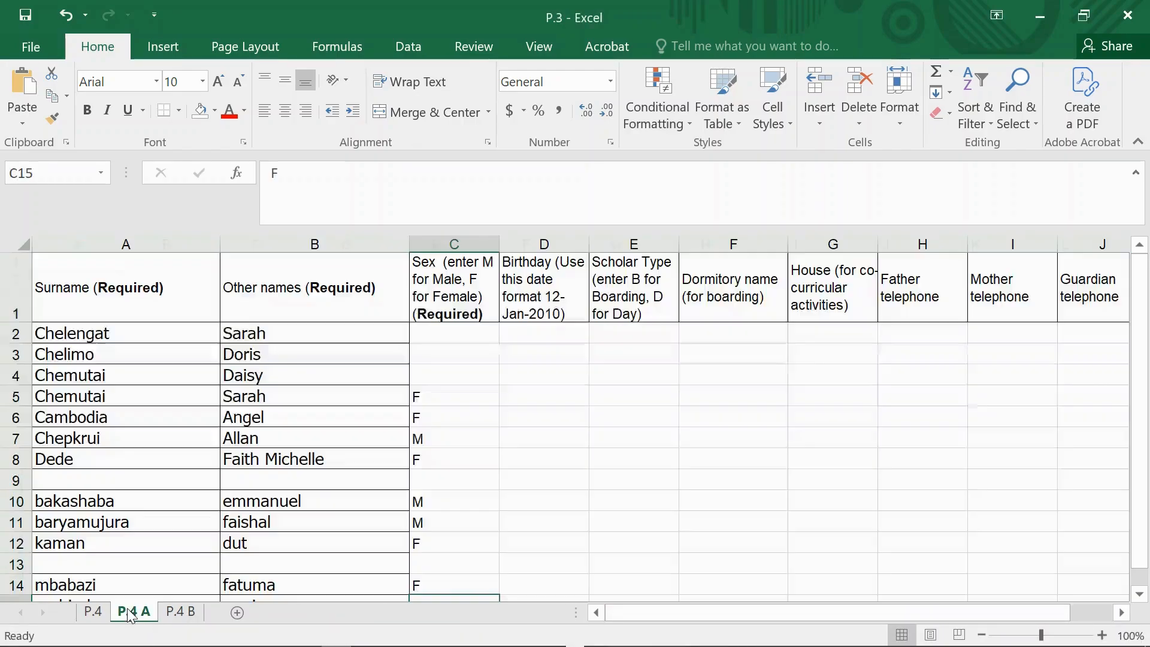
pyautogui.click(192, 616)
pyautogui.click(94, 612)
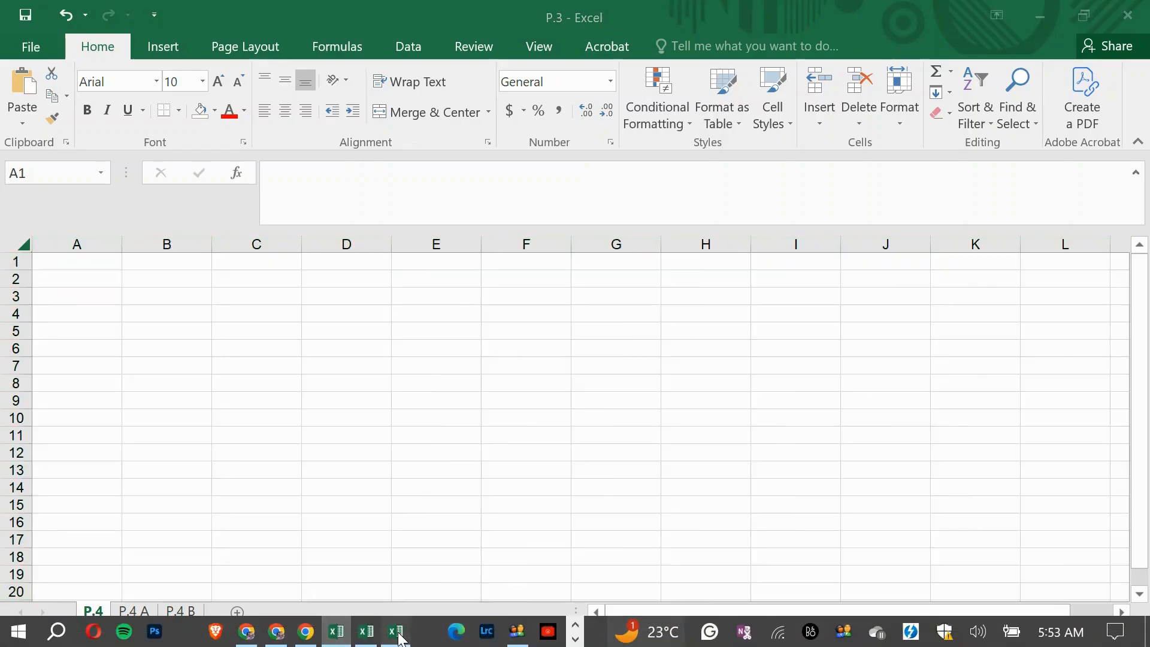
# - Switch back to the P.6 workbook and clear all contents of its P.4 sheet
pyautogui.click(397, 632)
pyautogui.click(96, 610)
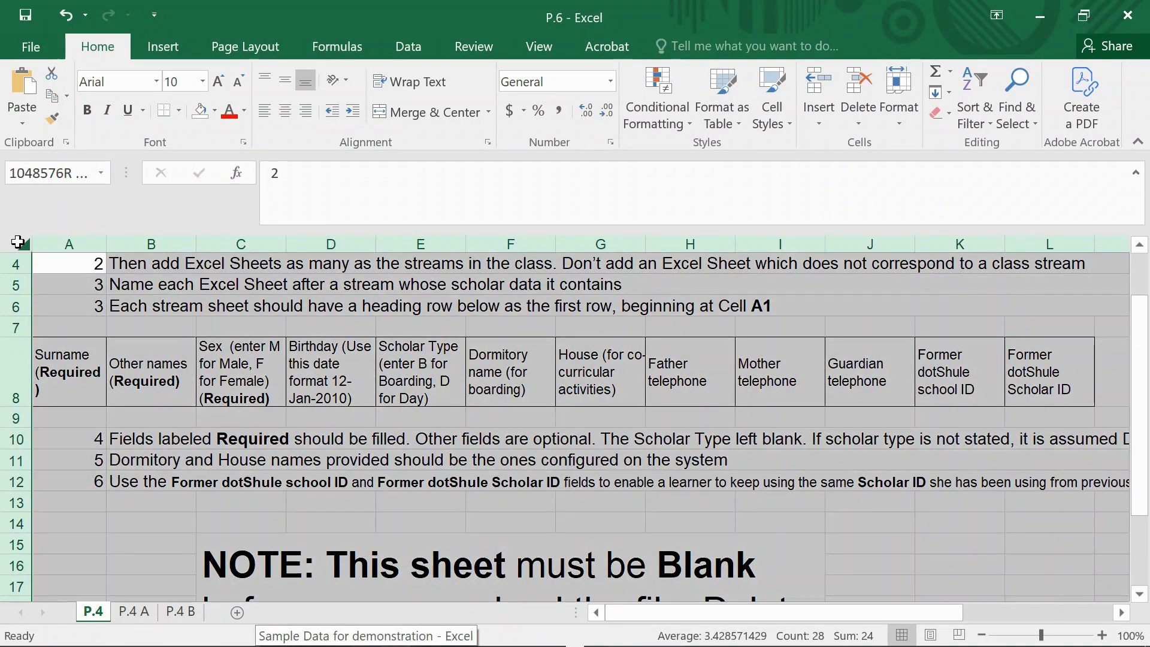
pyautogui.click(18, 242)
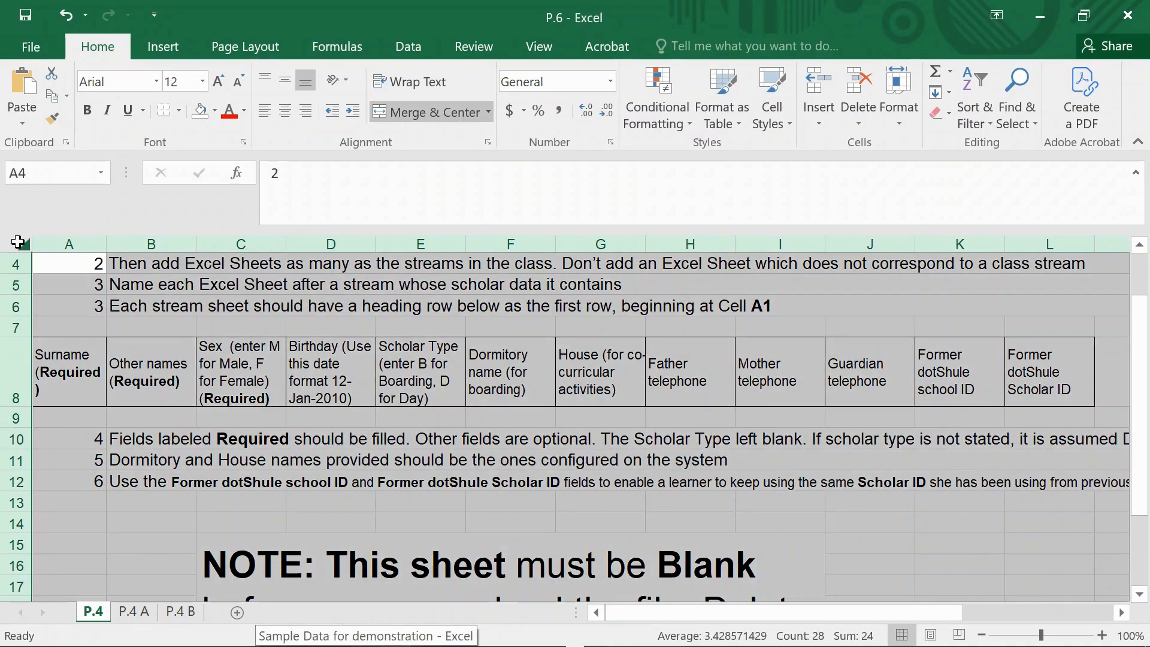
pyautogui.press('Delete')
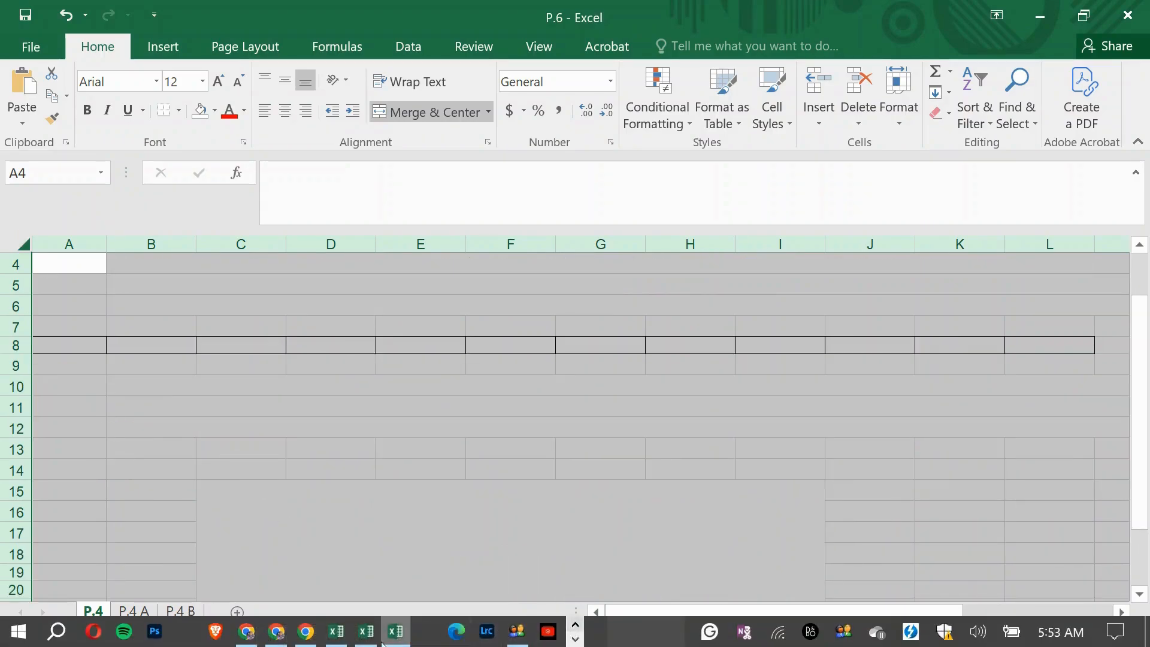
# - In the P.3 workbook's P.4 A sheet, sort the Surname column A to Z, expanding the selection to the neighbouring columns
pyautogui.click(344, 636)
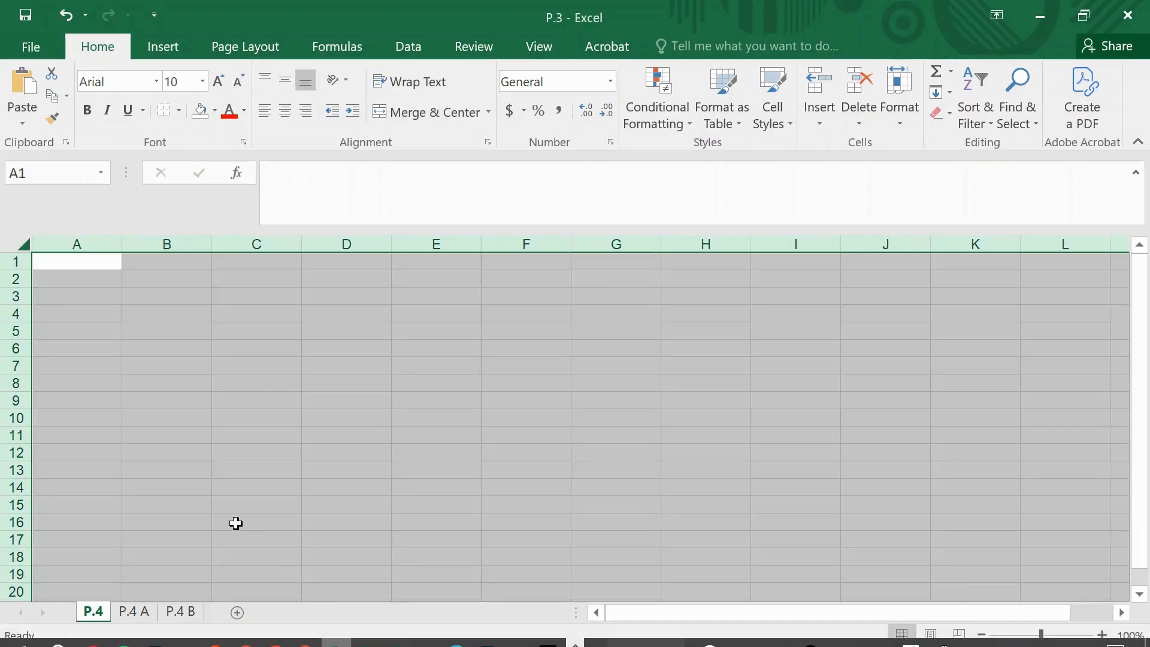
pyautogui.scroll(-1, 236, 523)
pyautogui.click(134, 612)
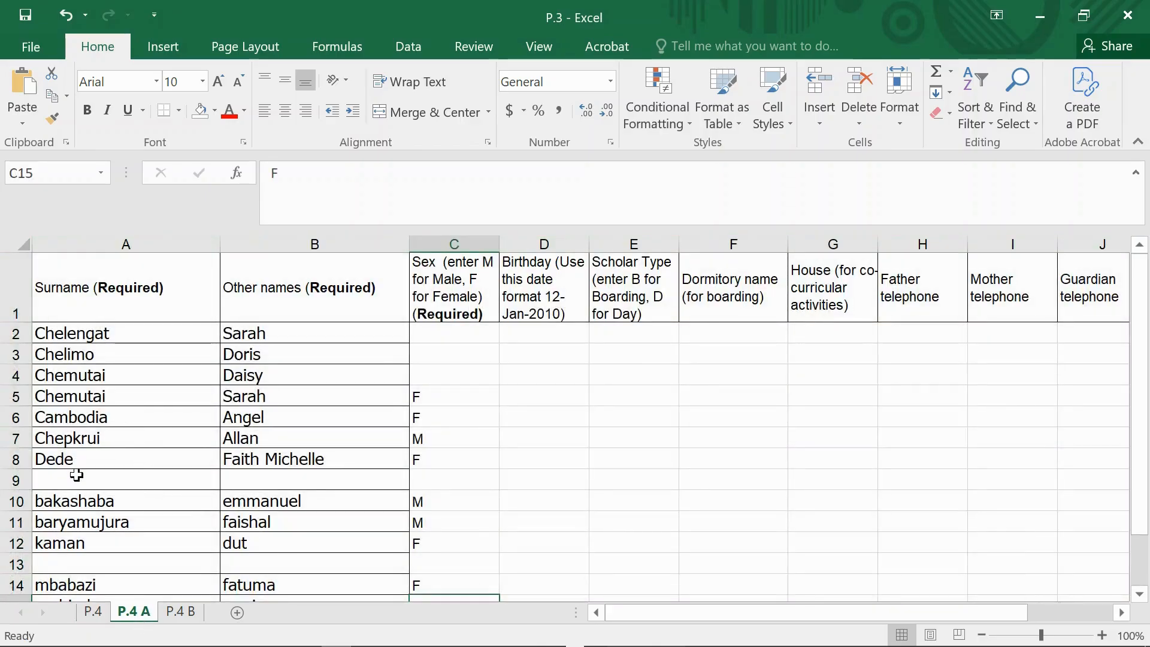
pyautogui.click(117, 244)
pyautogui.click(983, 106)
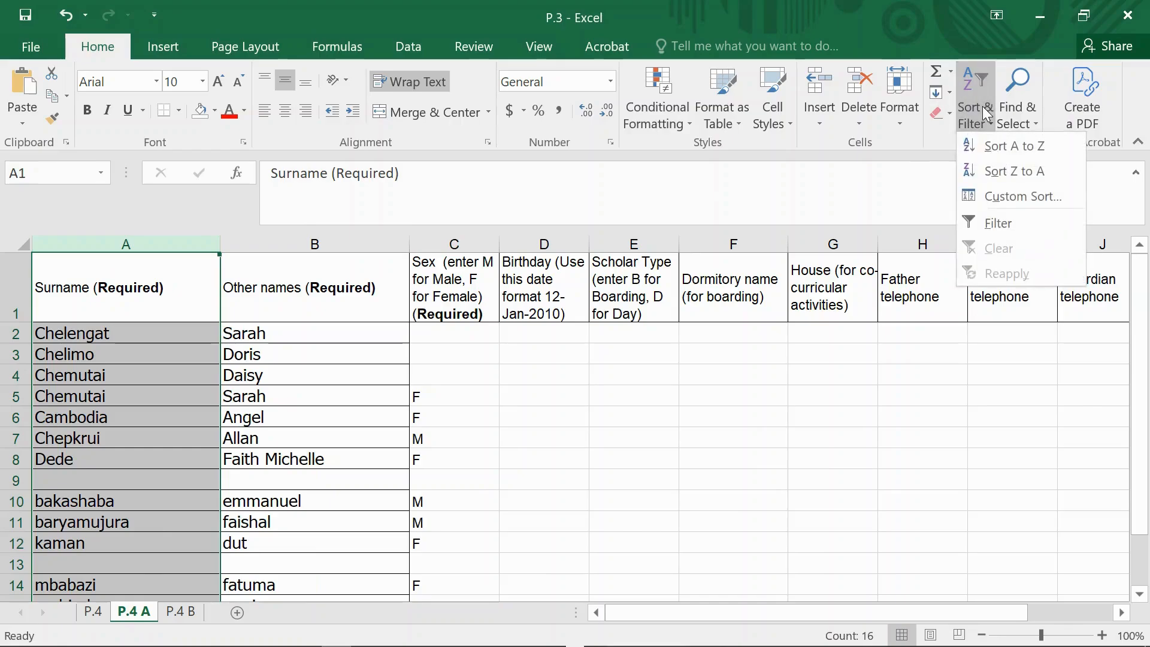
pyautogui.click(994, 156)
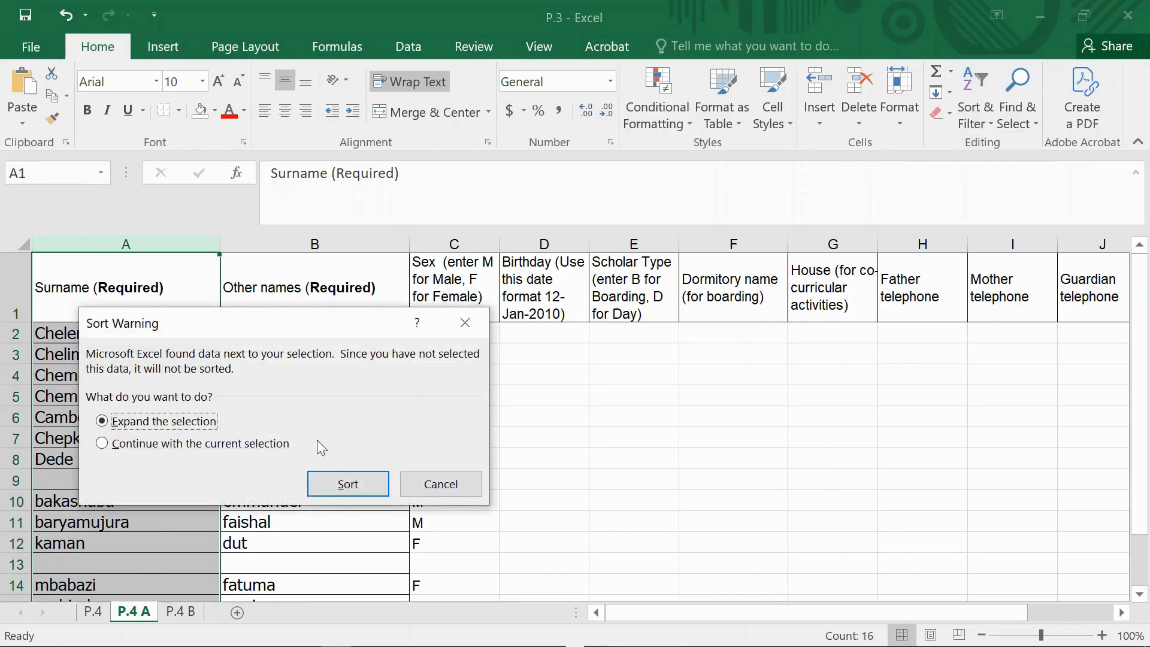
pyautogui.click(335, 483)
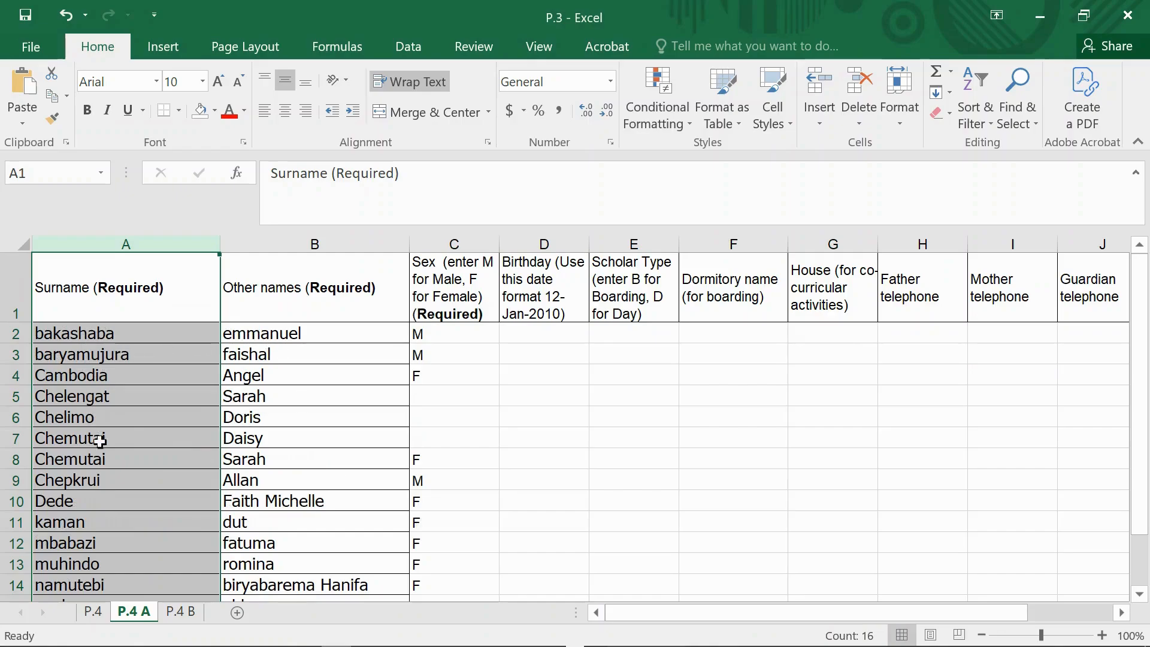
# - Fill the missing Sex values in cells C5, C6 and C7 with F
pyautogui.scroll(-1, 108, 459)
pyautogui.scroll(-1, 107, 459)
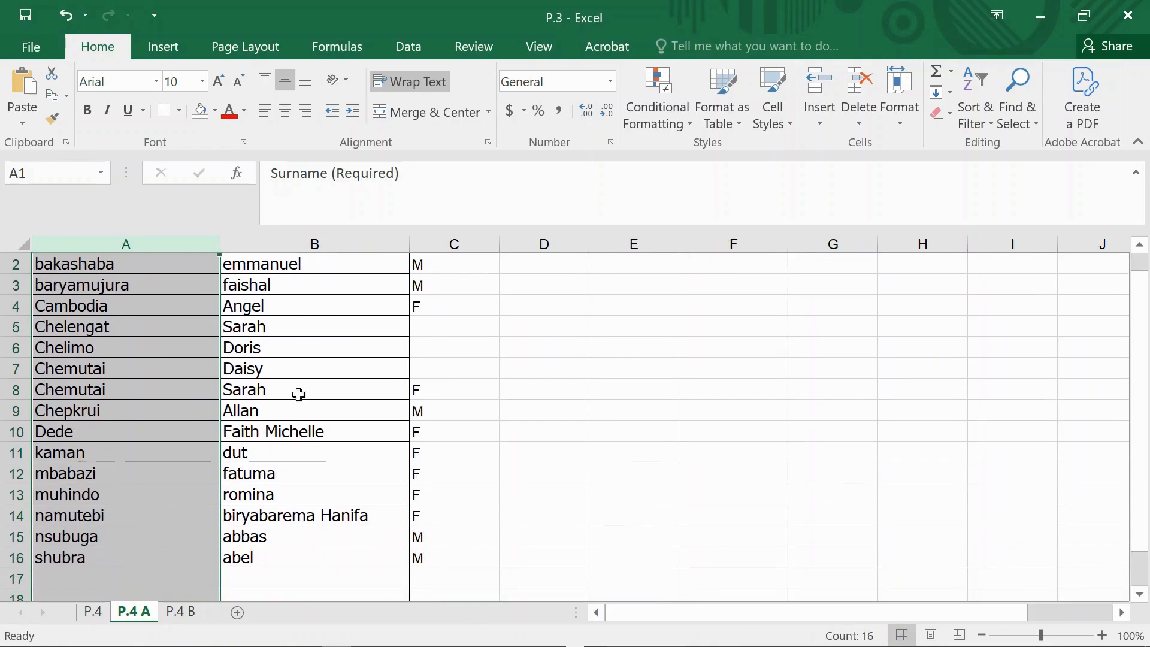
pyautogui.doubleClick(428, 328)
pyautogui.write('F')
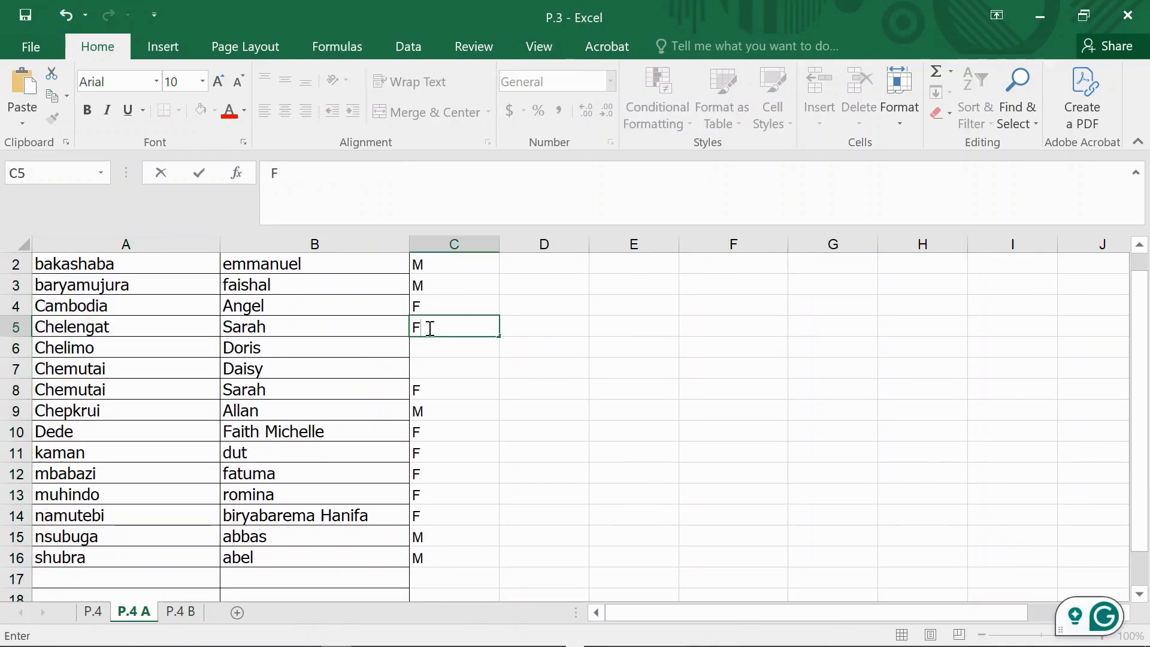
pyautogui.press('Return')
pyautogui.write('F')
pyautogui.press('Return')
pyautogui.write('F')
# - Enter D as Scholar Type in E2 and fill it down column E for all listed scholars
pyautogui.scroll(-1, 362, 443)
pyautogui.scroll(2, 361, 443)
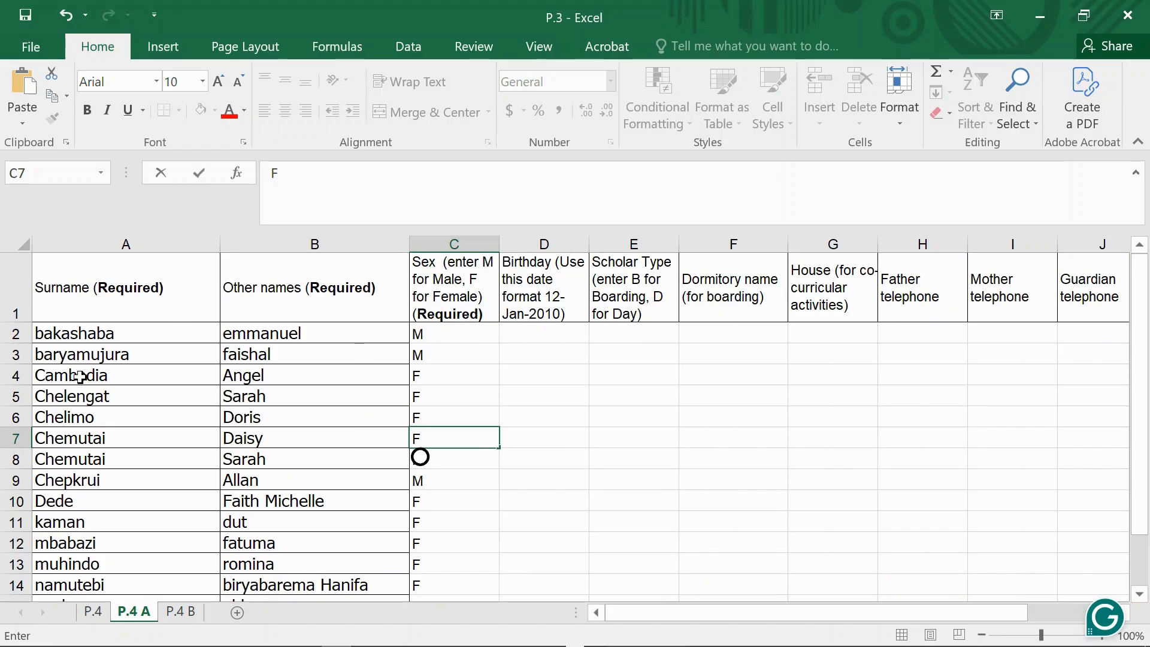
pyautogui.click(640, 339)
pyautogui.write('D')
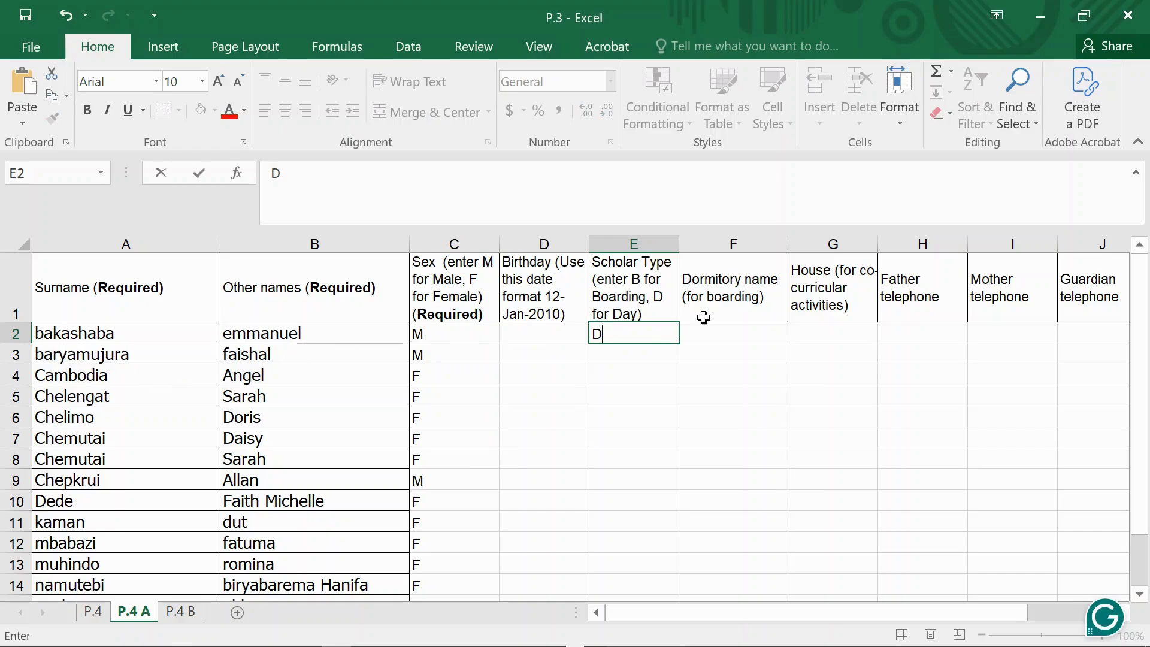
pyautogui.doubleClick(679, 342)
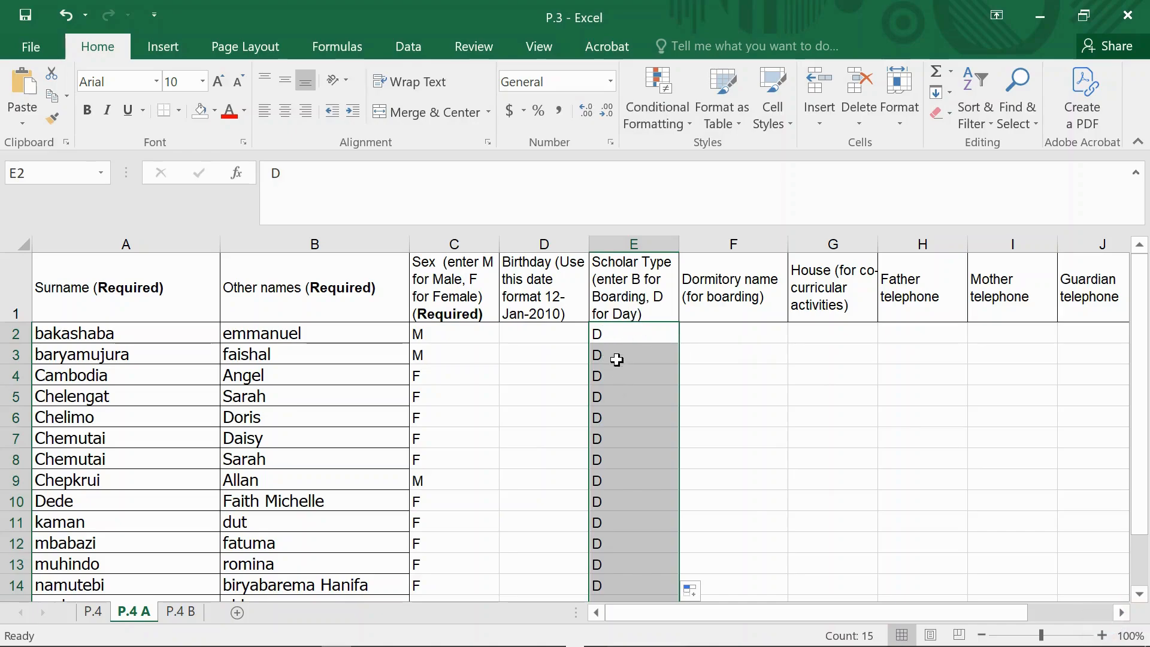
pyautogui.click(723, 333)
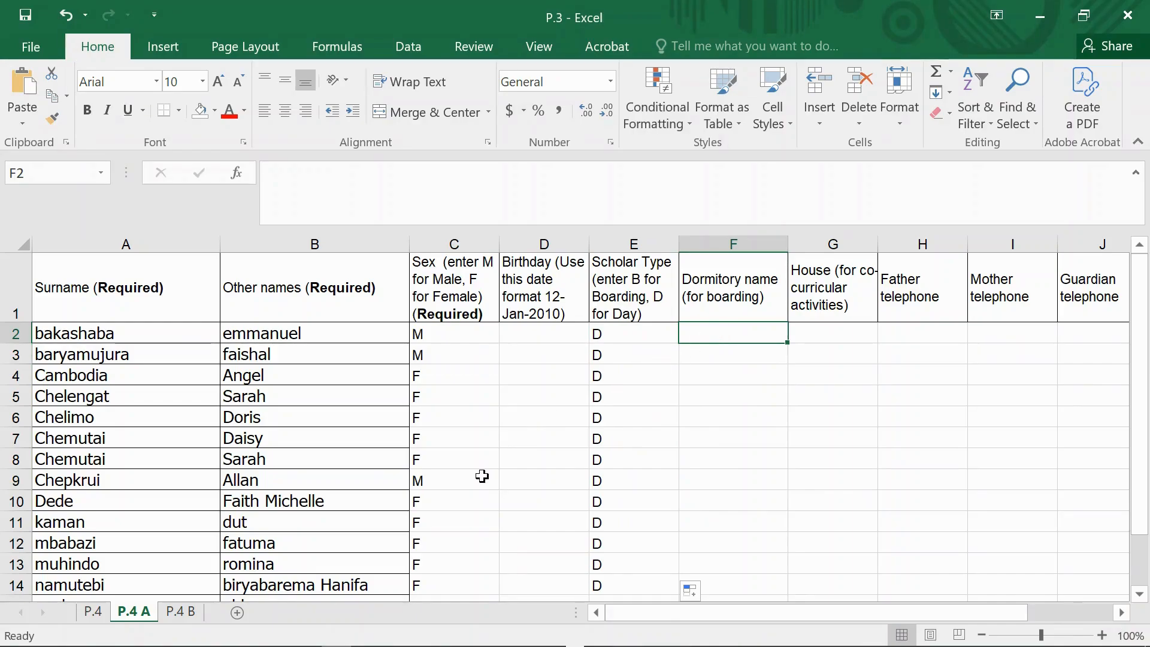
# - Save the workbook as P.4 in the Dotsaidia demo school primary school folder, replacing the existing file
pyautogui.click(31, 46)
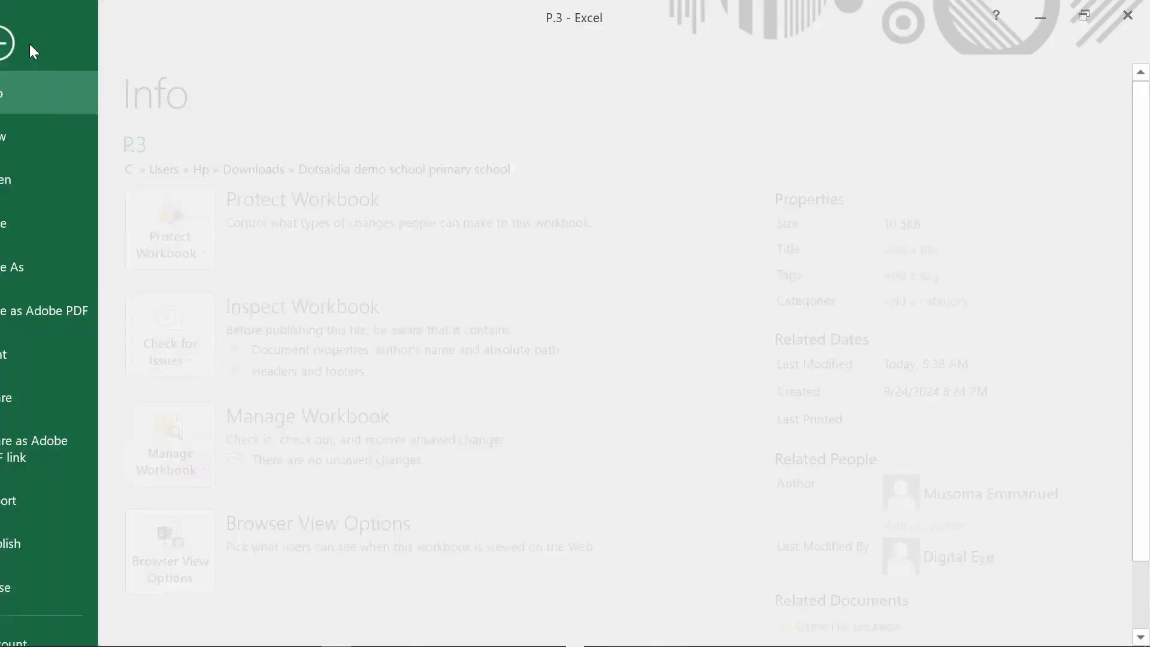
pyautogui.click(41, 267)
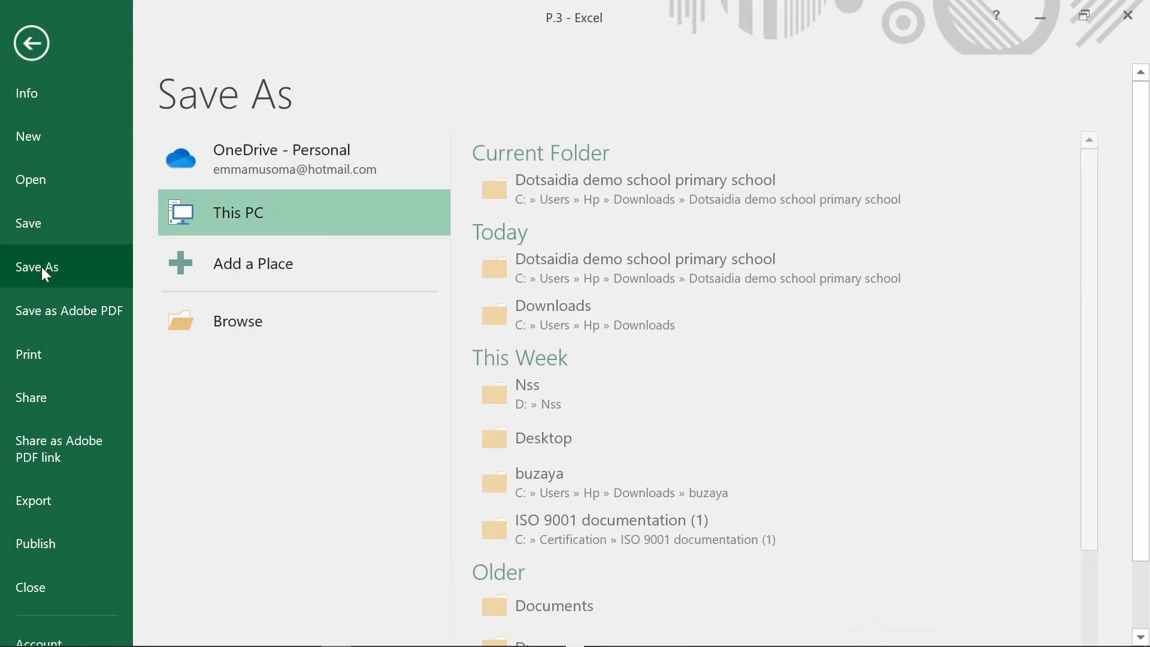
pyautogui.click(579, 179)
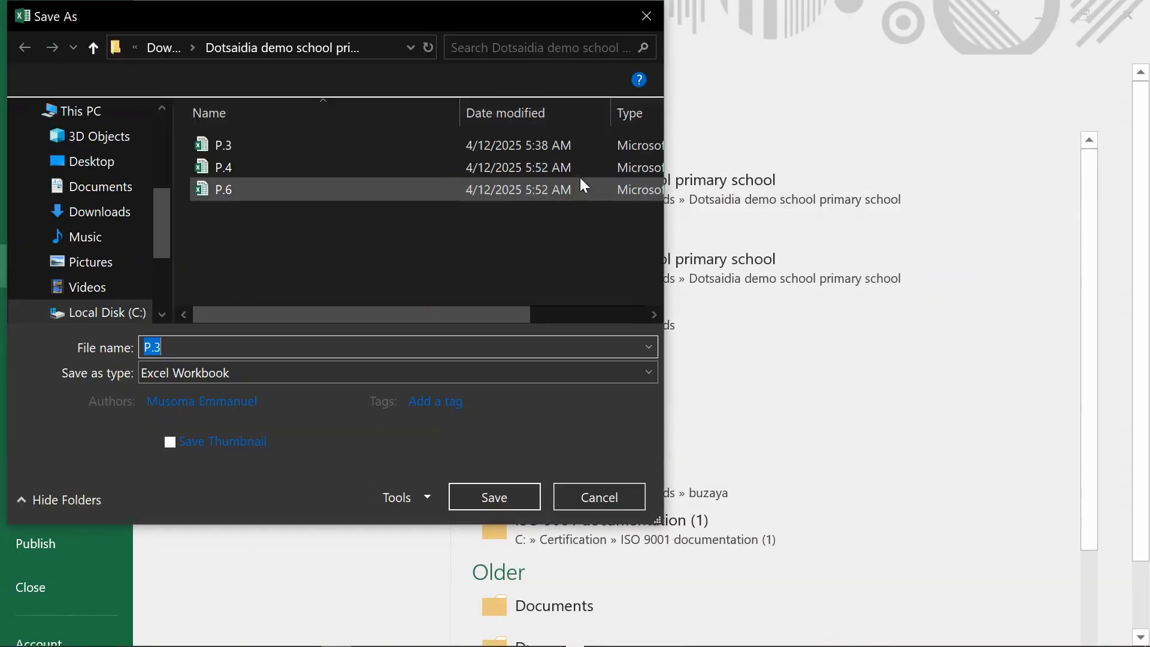
pyautogui.click(174, 356)
pyautogui.press('BackSpace')
pyautogui.write('4')
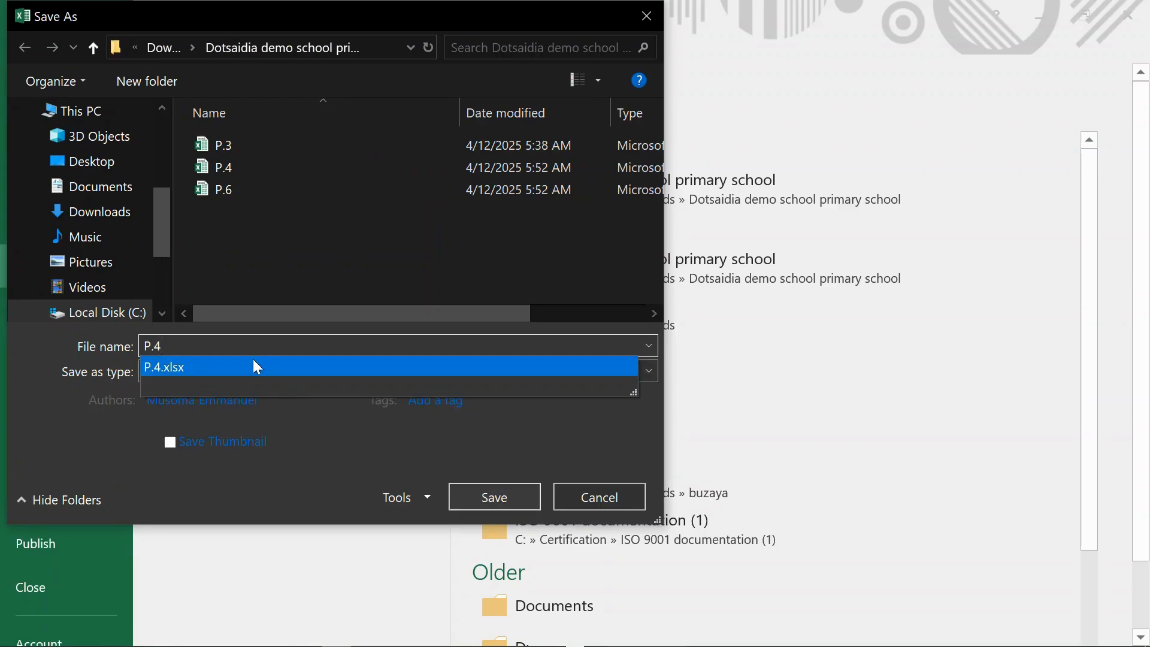
pyautogui.click(322, 480)
pyautogui.click(521, 497)
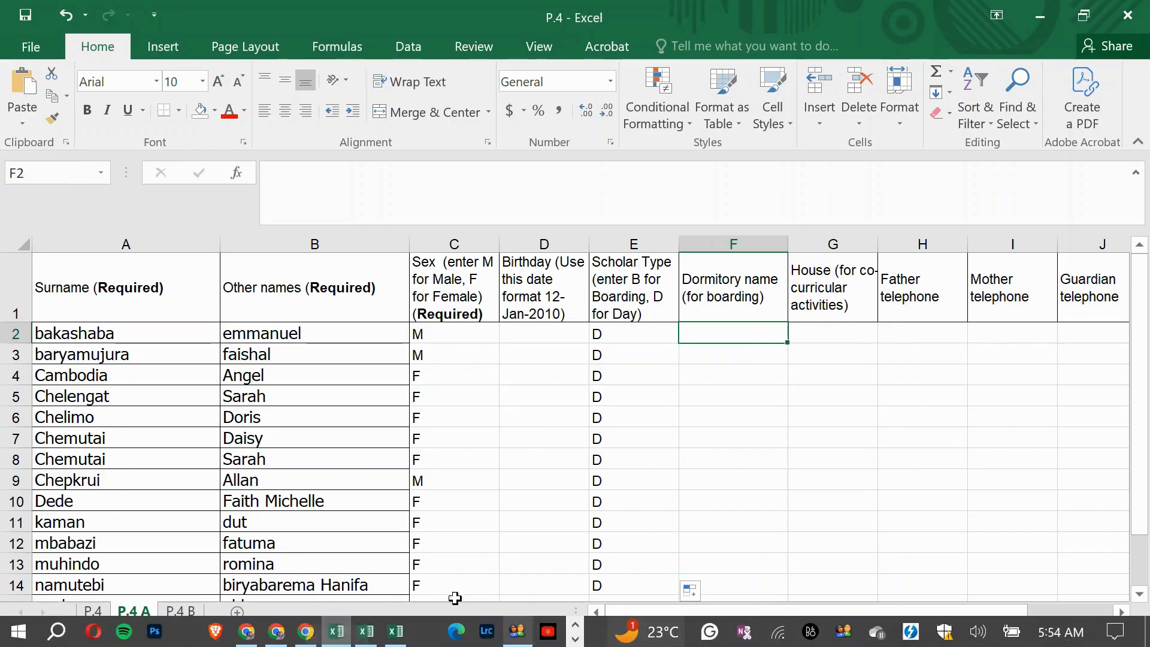
# - Switch to dotShule in Chrome and open the update feature for adding scholars by uploading a scholar data Excel file
pyautogui.click(283, 634)
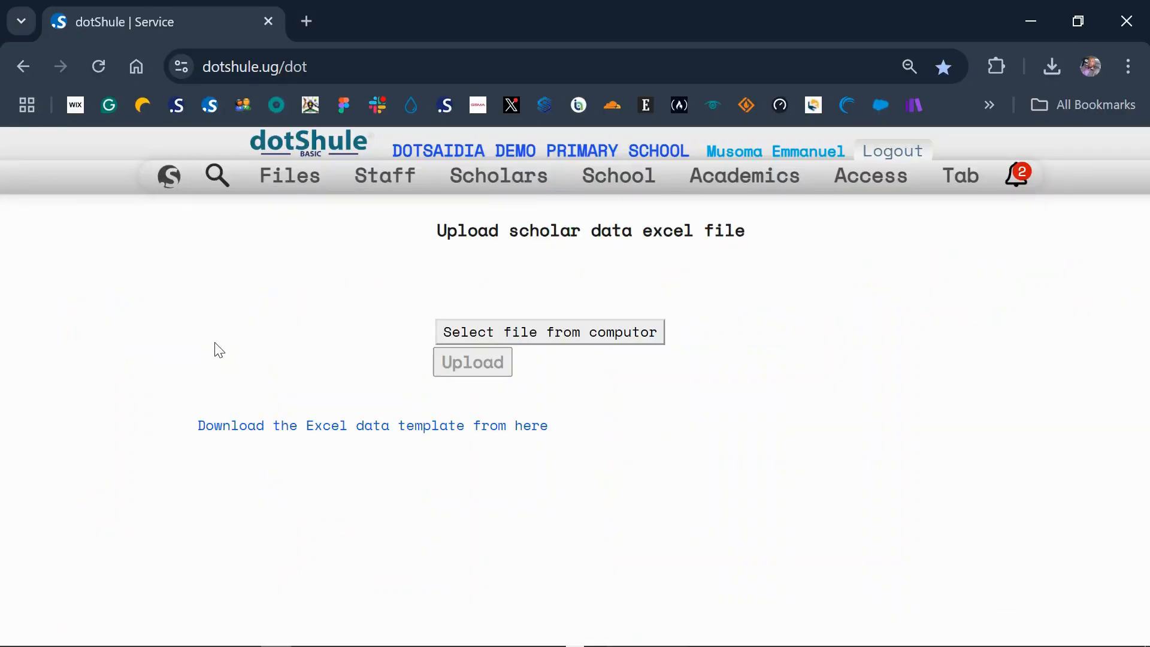
pyautogui.moveTo(170, 175)
pyautogui.click(180, 206)
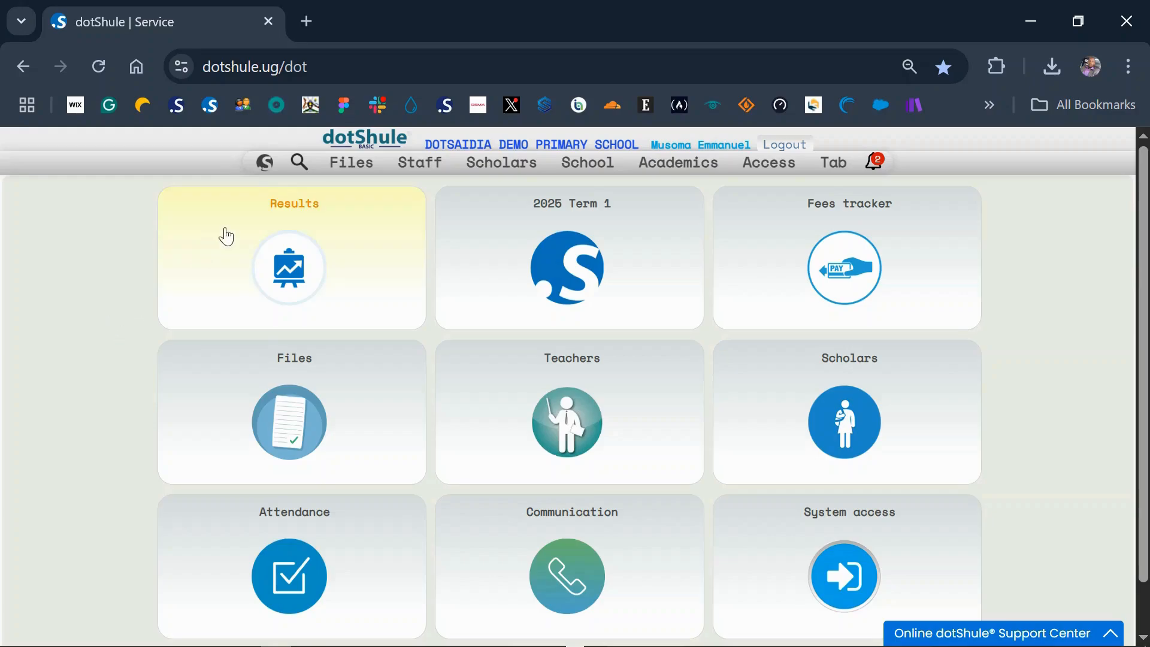
pyautogui.moveTo(264, 168)
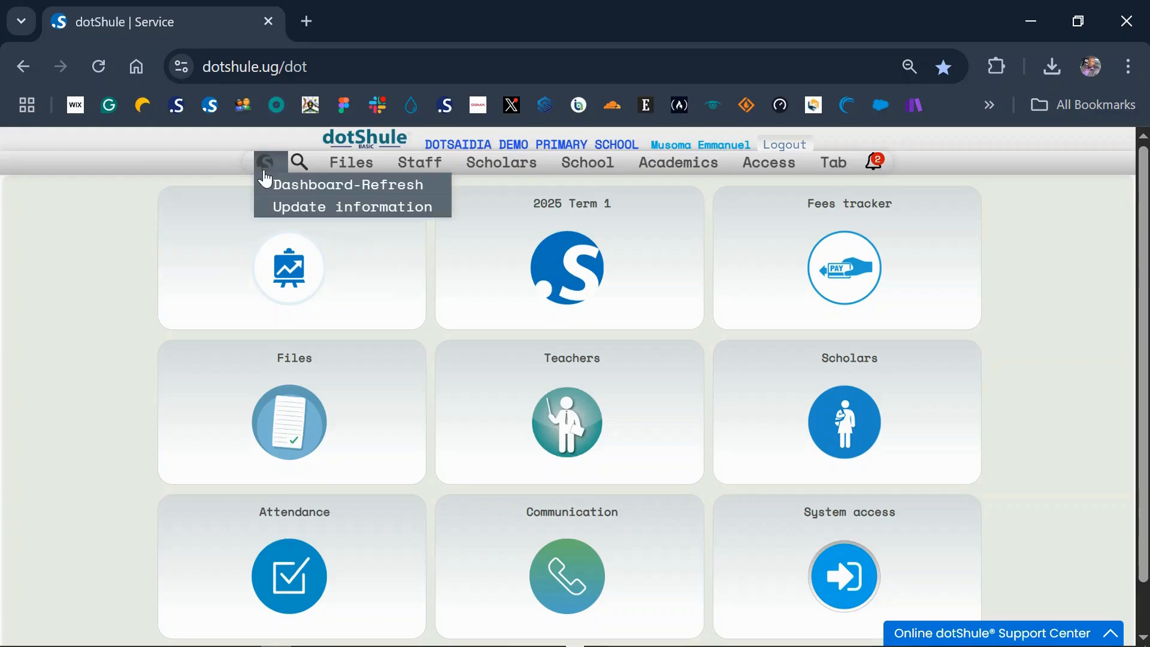
pyautogui.click(275, 207)
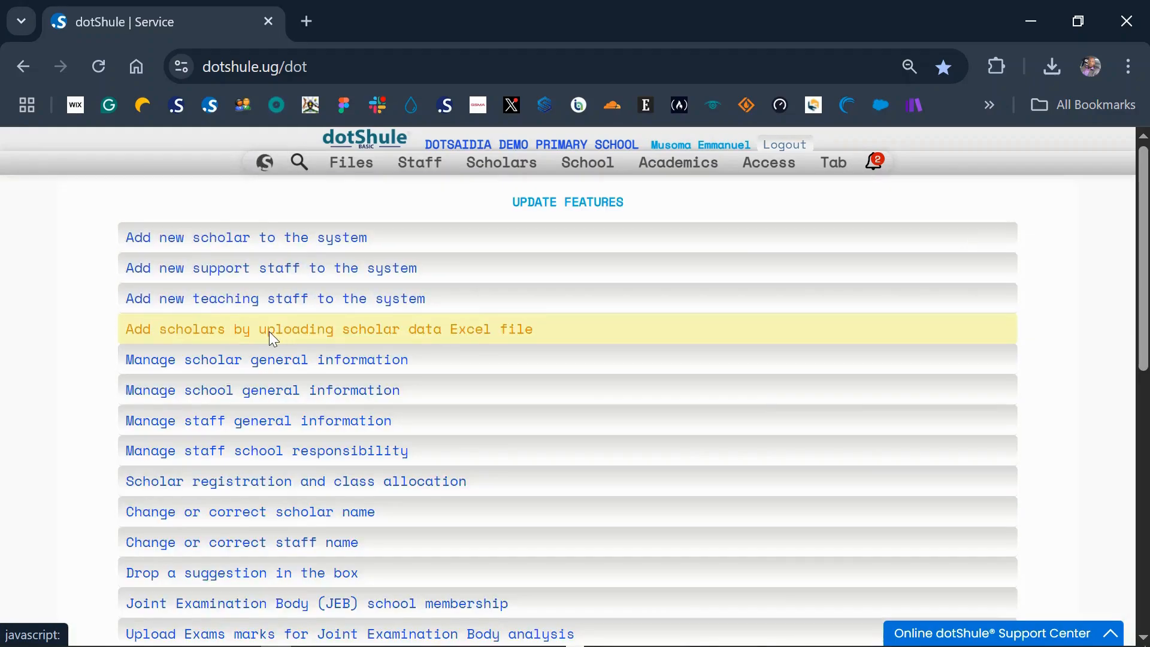
pyautogui.click(270, 334)
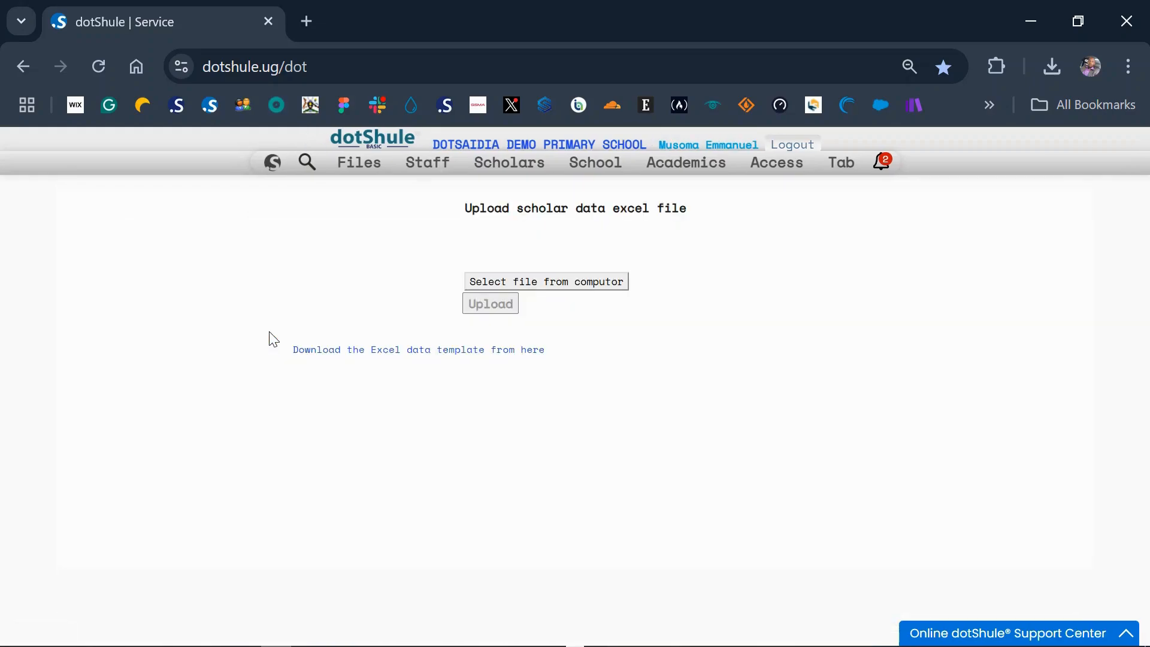
# - Upload P.4.xlsx from the Dotsaidia demo school primary school folder and review the P.4 A and P.4 B scholar lists
pyautogui.click(554, 285)
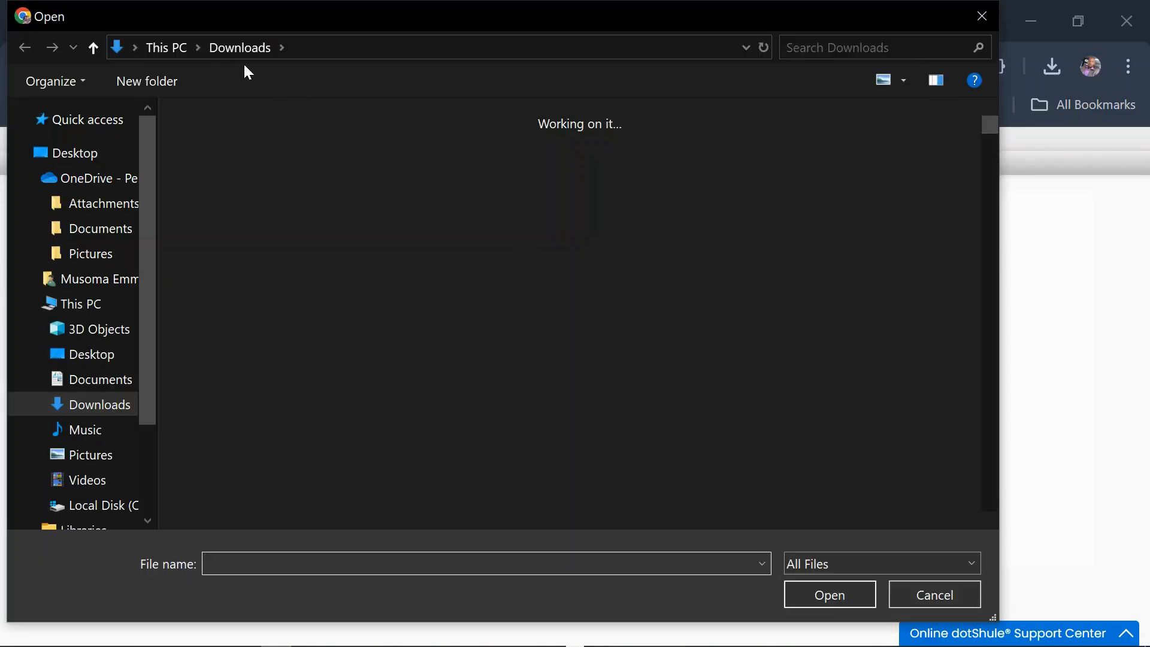
pyautogui.doubleClick(214, 335)
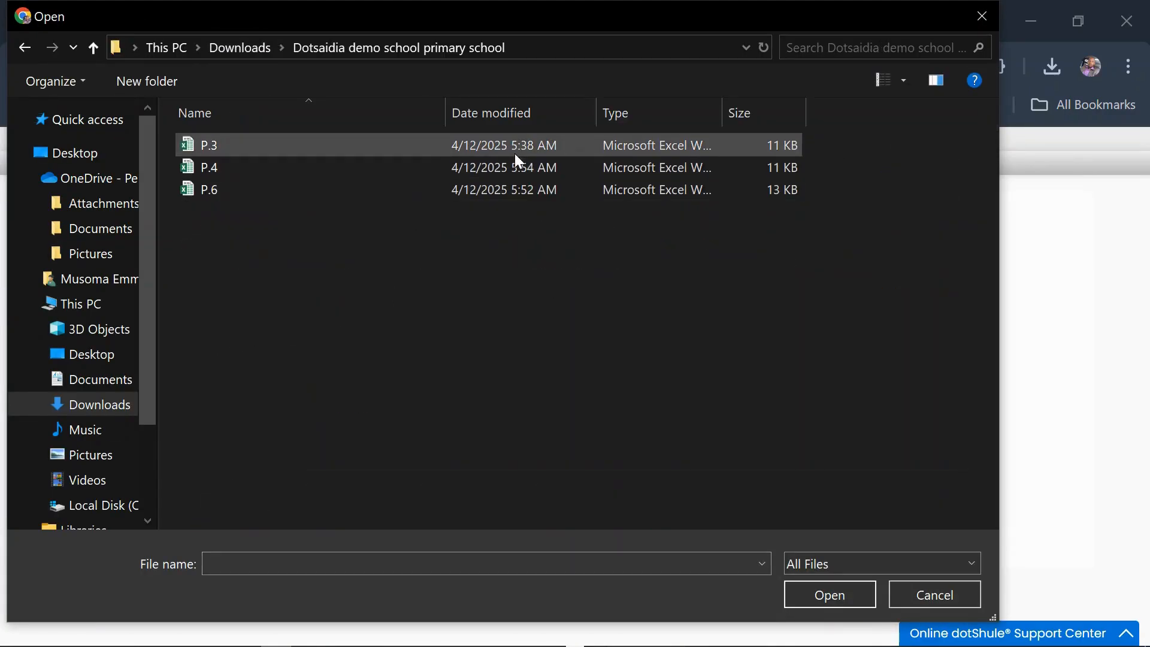
pyautogui.doubleClick(497, 163)
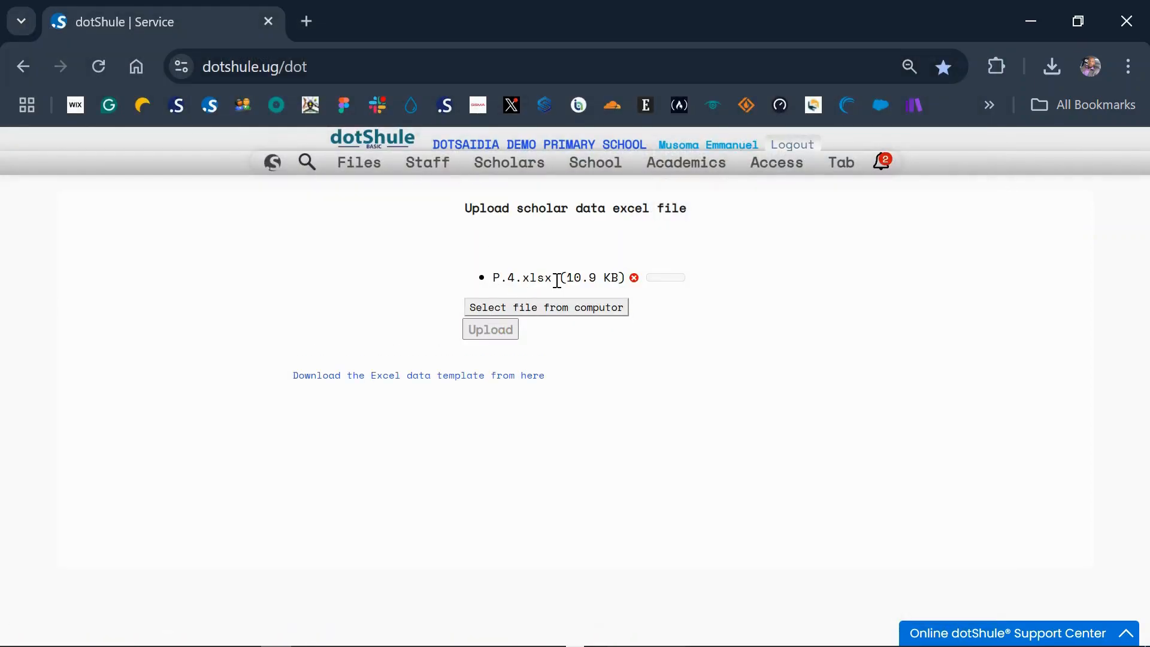
pyautogui.click(477, 334)
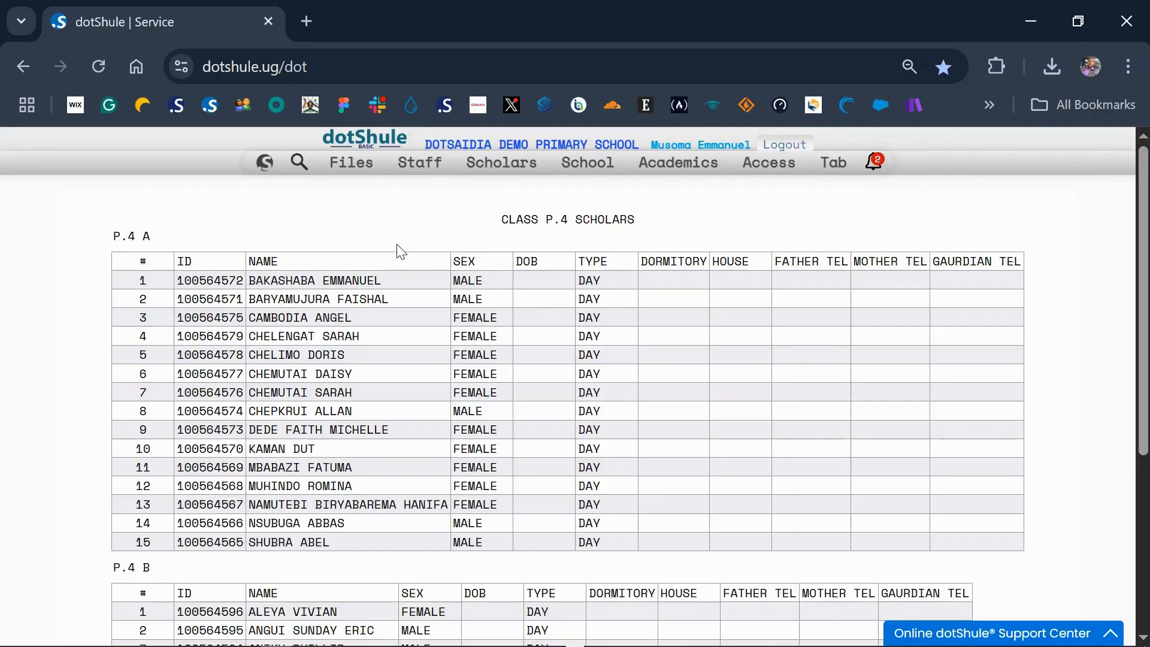
pyautogui.scroll(-5, 279, 448)
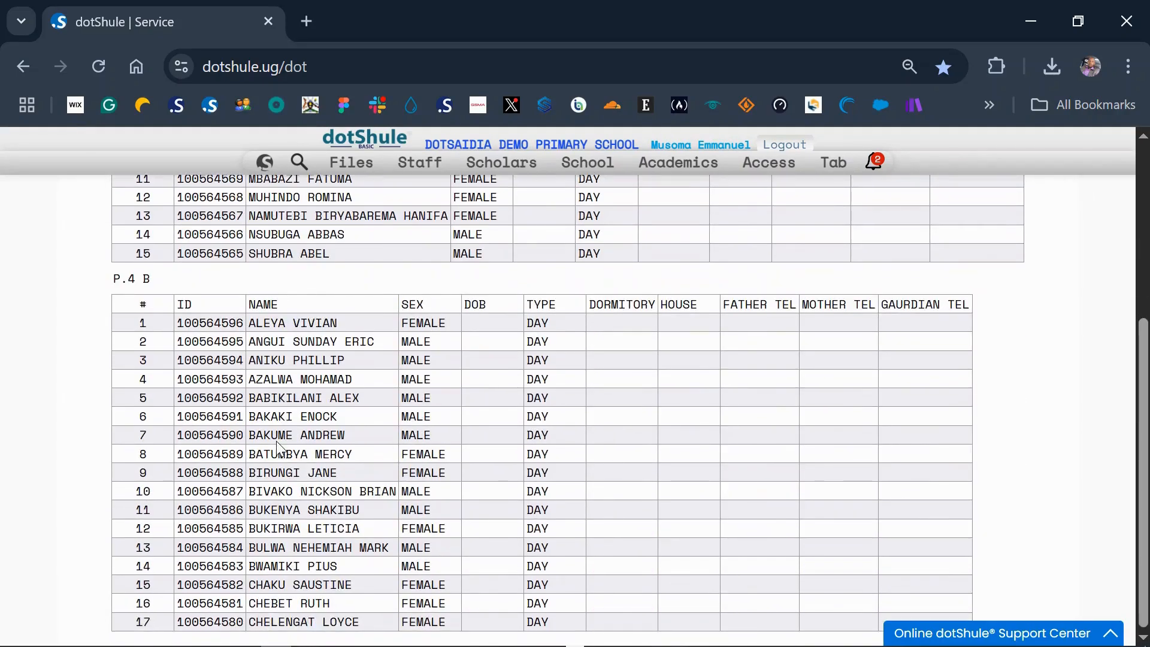
pyautogui.scroll(5, 279, 448)
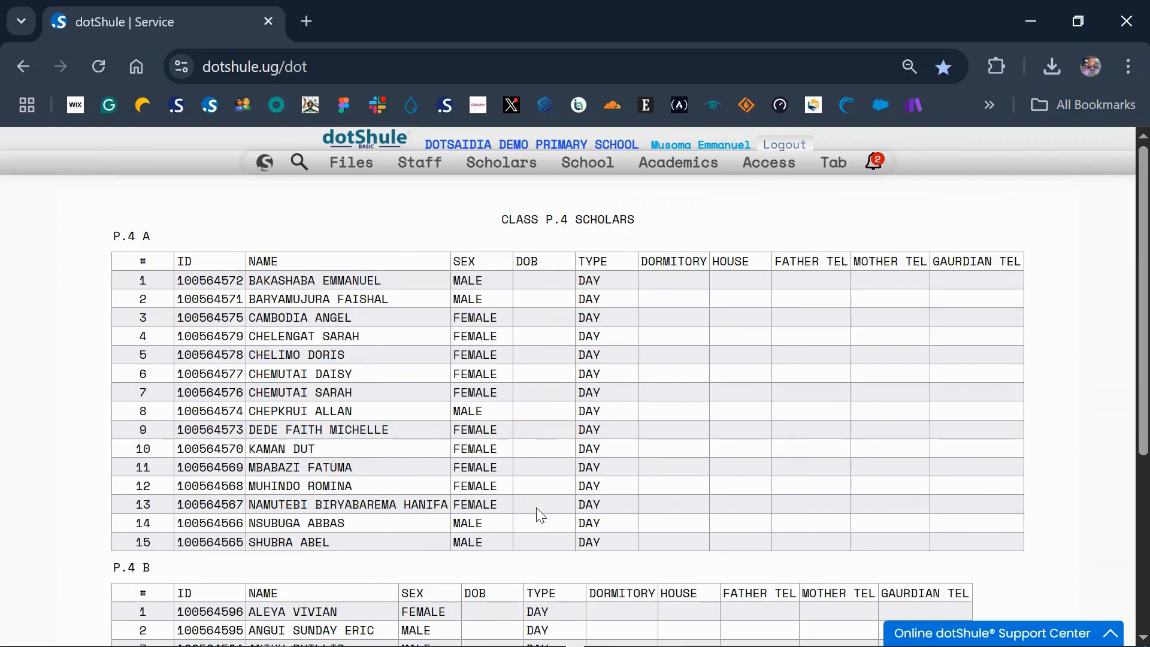